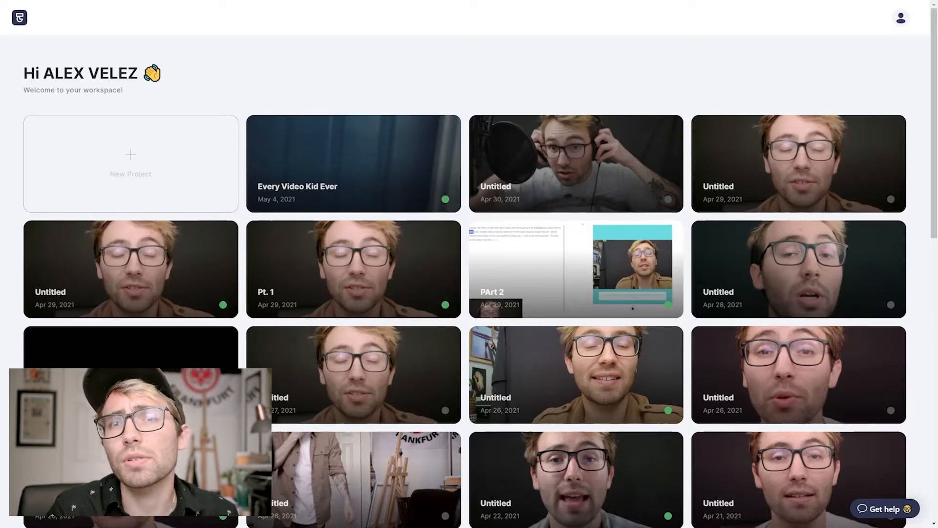
Step: Create a new project and add Type Test Video.mp4 from the Latest Video - Example folder as its video
{"action": "left_click", "coordinate": [195, 147]}
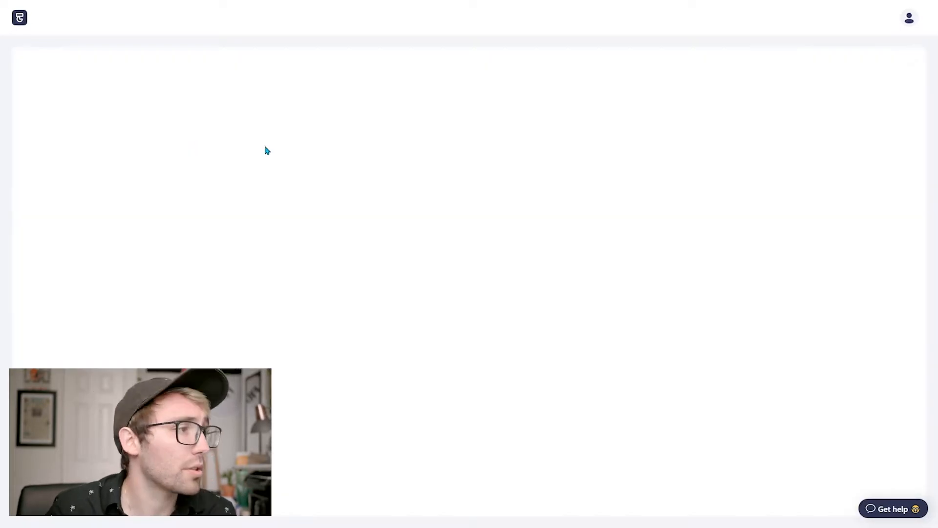
{"action": "left_click_drag", "start_coordinate": [937, 293], "coordinate": [506, 235]}
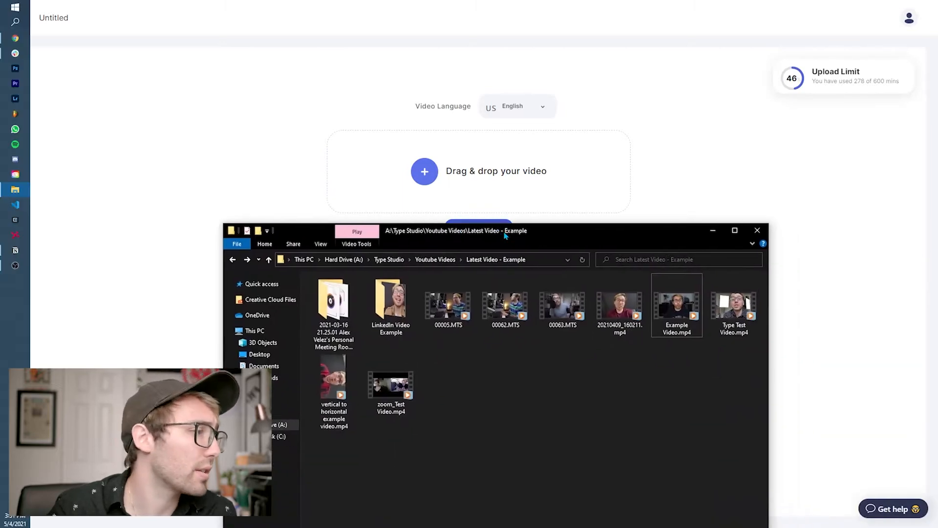
{"action": "left_click_drag", "start_coordinate": [624, 315], "coordinate": [682, 166]}
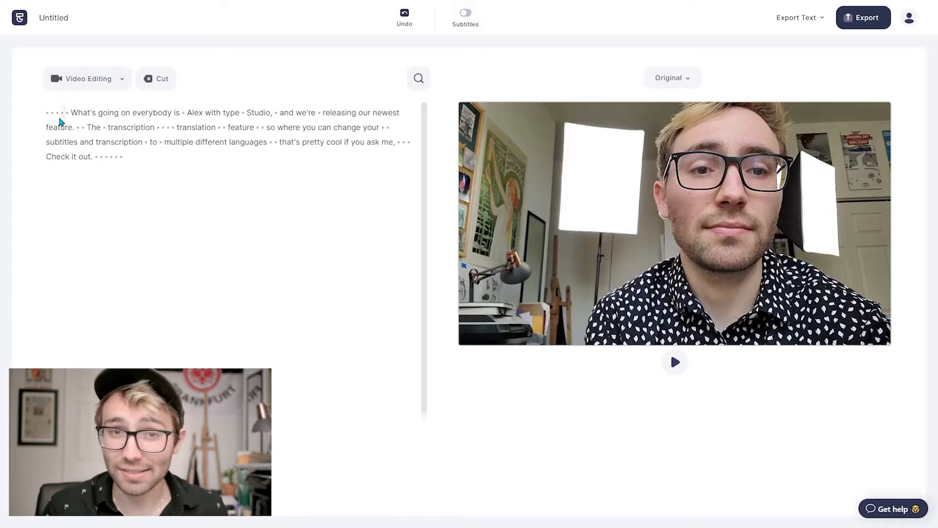
Step: Preview the video at "going" and "releasing" in the transcript, and step word by word back to the opening pauses
{"action": "double_click", "coordinate": [124, 113]}
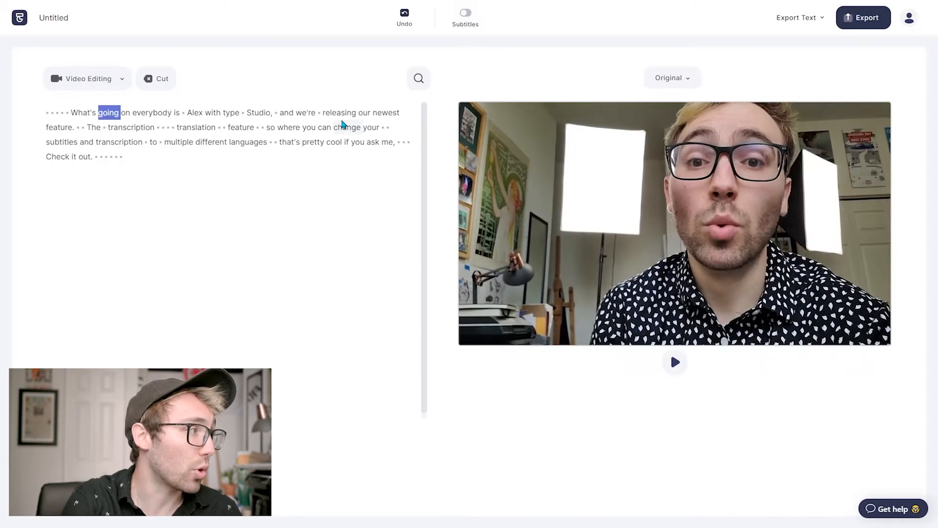
{"action": "double_click", "coordinate": [326, 114]}
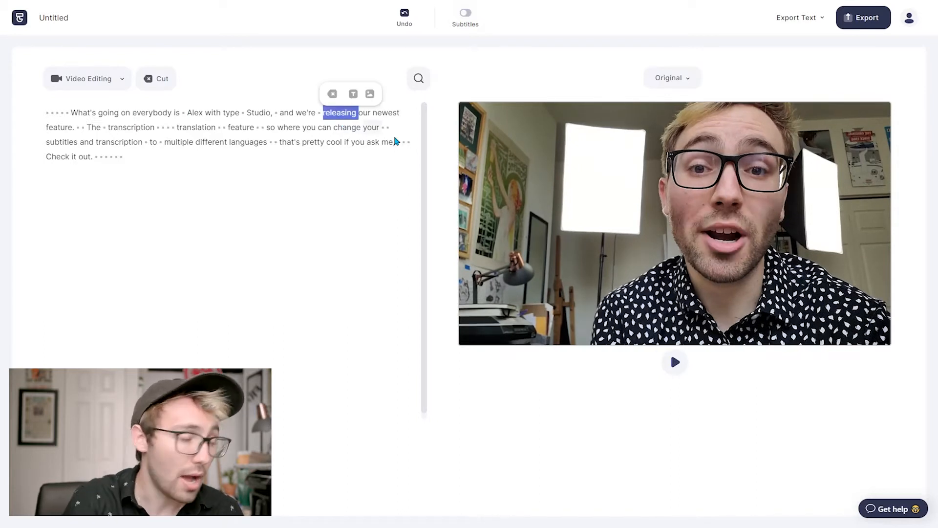
{"action": "key", "text": "Left"}
{"action": "key", "text": "Left"}
{"action": "key", "text": "Left"}
{"action": "key", "text": "Left"}
{"action": "key", "text": "Left"}
{"action": "key", "text": "Left"}
{"action": "key", "text": "Left"}
{"action": "key", "text": "Left"}
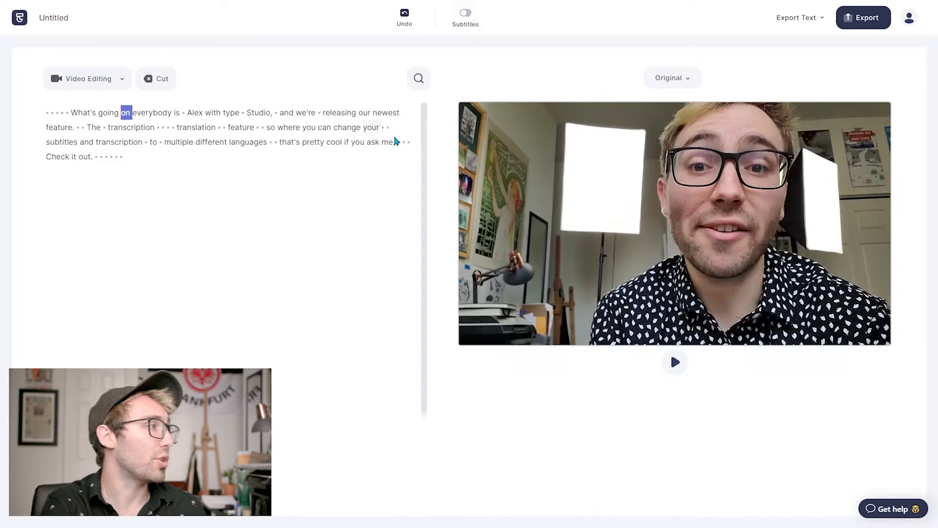
{"action": "key", "text": "Right"}
{"action": "key", "text": "Right"}
{"action": "key", "text": "Right"}
{"action": "key", "text": "Left"}
{"action": "key", "text": "Left"}
{"action": "key", "text": "Left"}
{"action": "key", "text": "Left"}
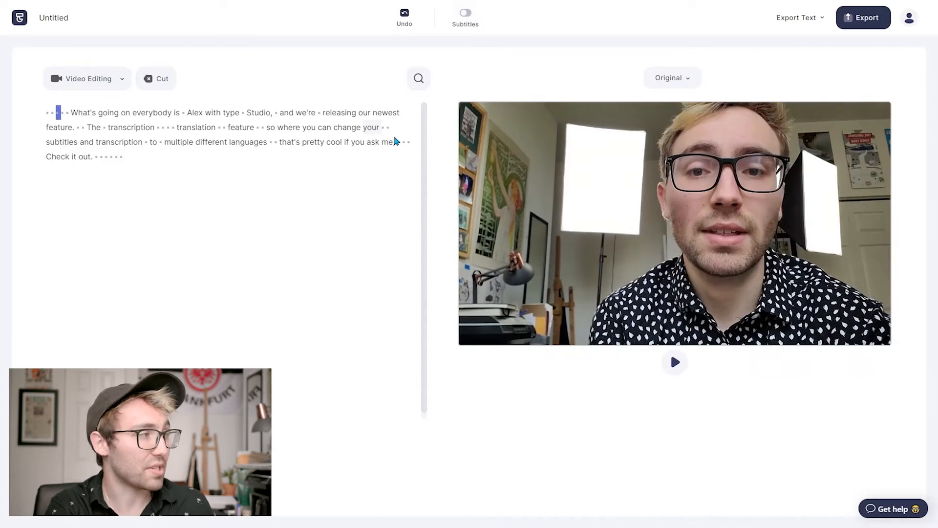
{"action": "key", "text": "Right"}
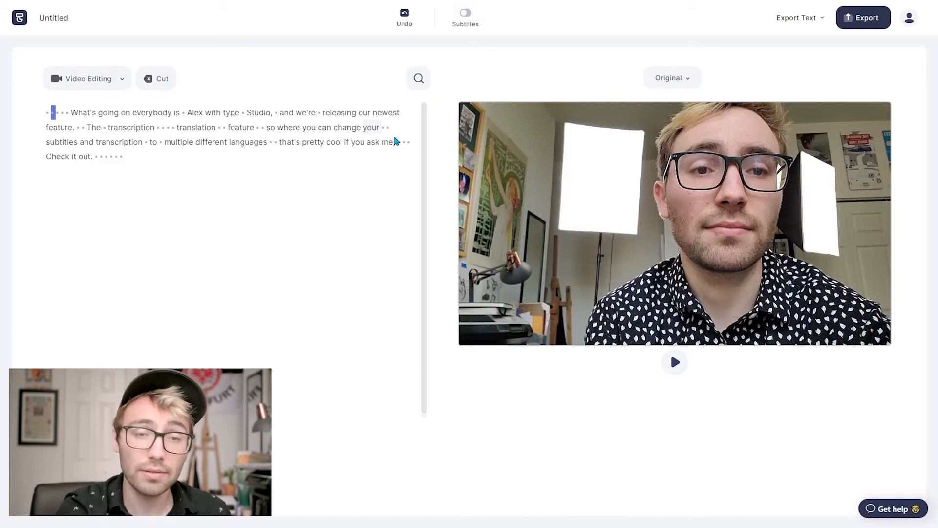
Step: Cut the pauses before "What's going on" out of the video, and restore them
{"action": "key", "text": "Left"}
{"action": "key", "text": "Right"}
{"action": "key", "text": "Right"}
{"action": "key", "text": "Right"}
{"action": "key", "text": "shift+Left"}
{"action": "key", "text": "shift+Left"}
{"action": "key", "text": "shift+Left"}
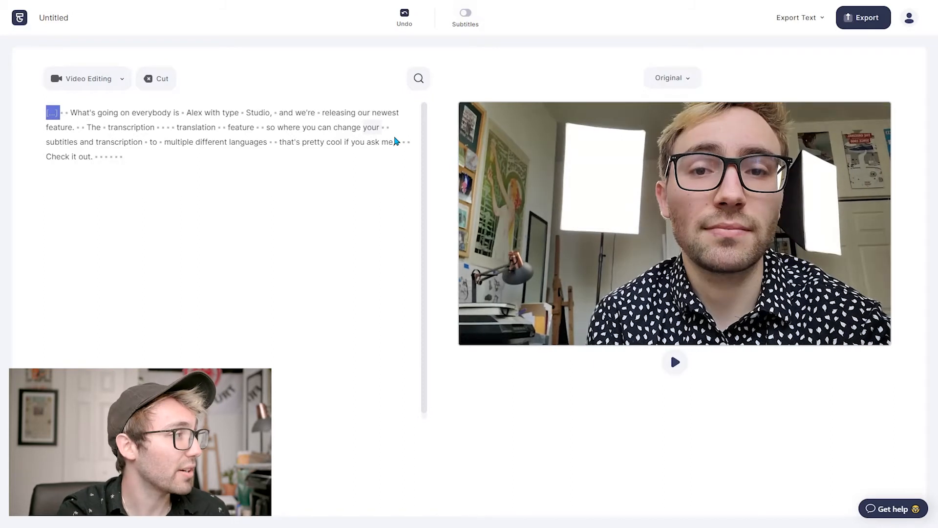
{"action": "key", "text": "BackSpace"}
{"action": "key", "text": "Right"}
{"action": "key", "text": "BackSpace"}
{"action": "key", "text": "BackSpace"}
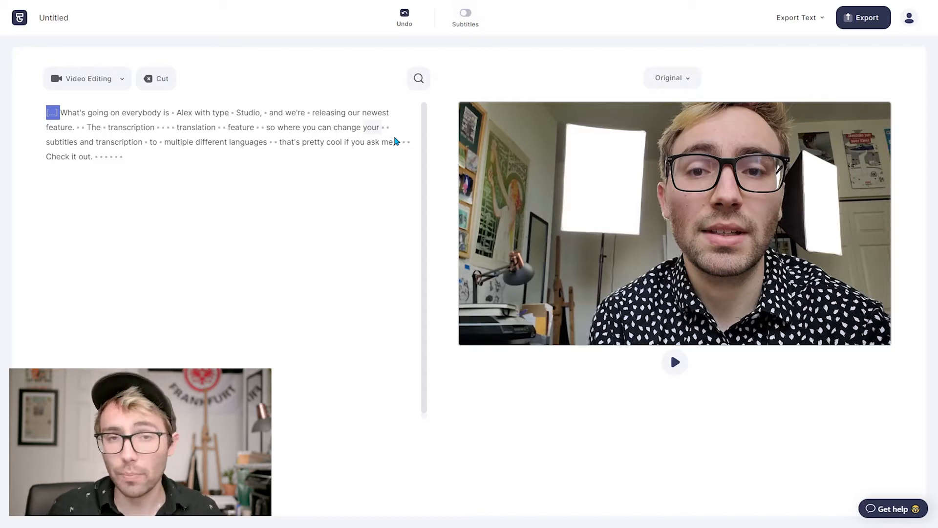
{"action": "left_click", "coordinate": [52, 114]}
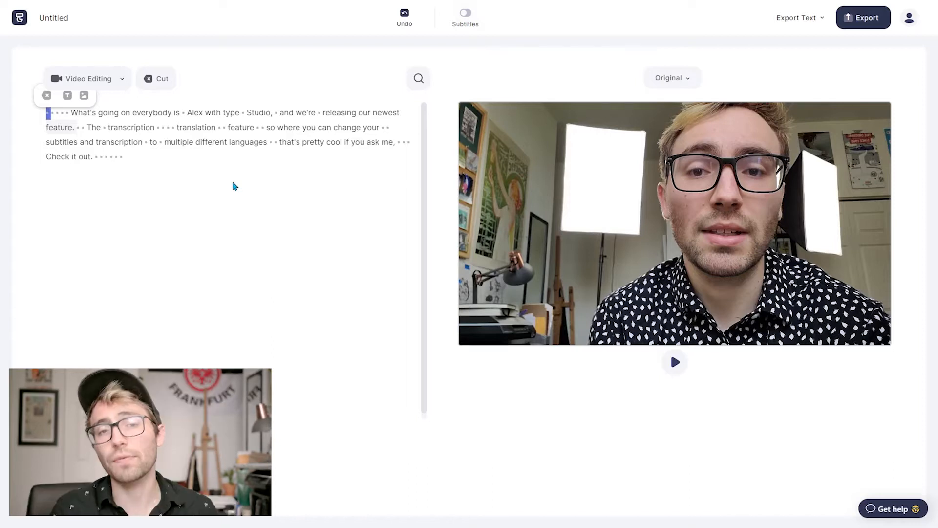
Step: Cut the passage from "The transcription" to "change your" out of the transcript, and restore it
{"action": "left_click_drag", "start_coordinate": [93, 127], "coordinate": [381, 127]}
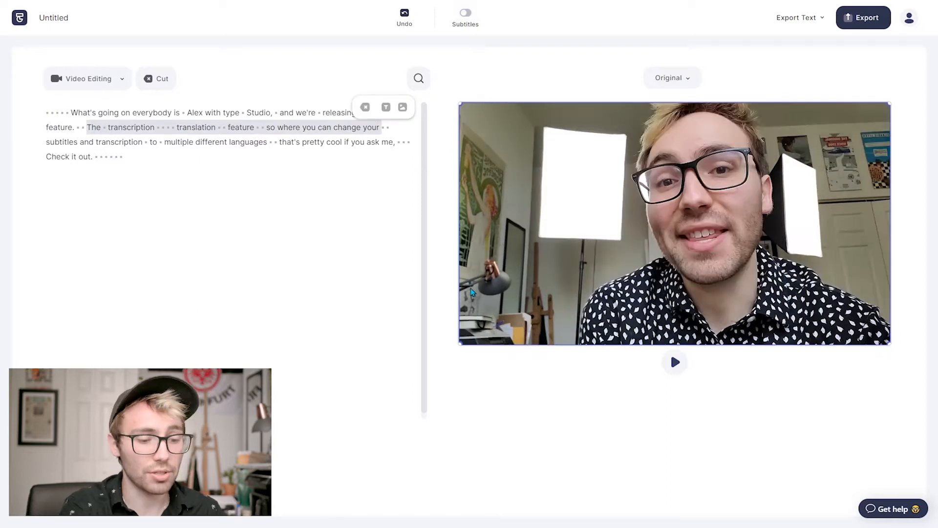
{"action": "key", "text": "Delete"}
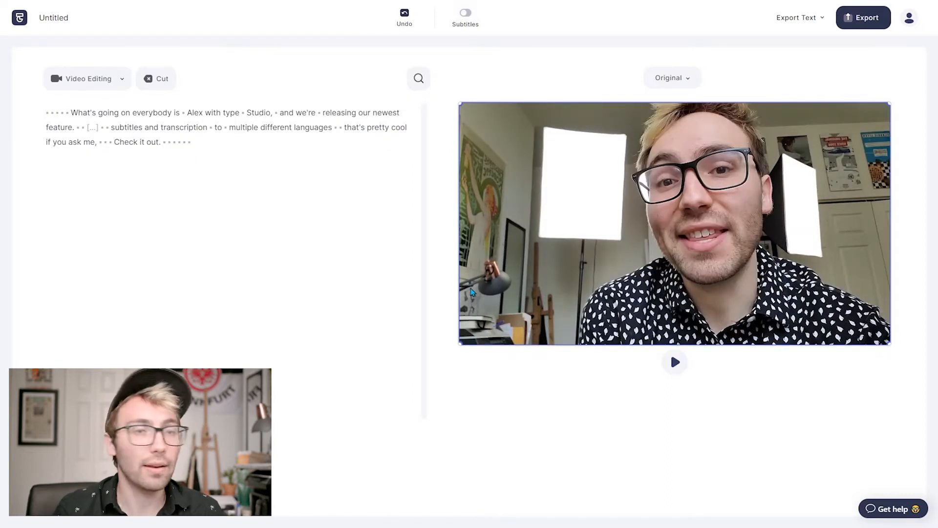
{"action": "left_click", "coordinate": [92, 128]}
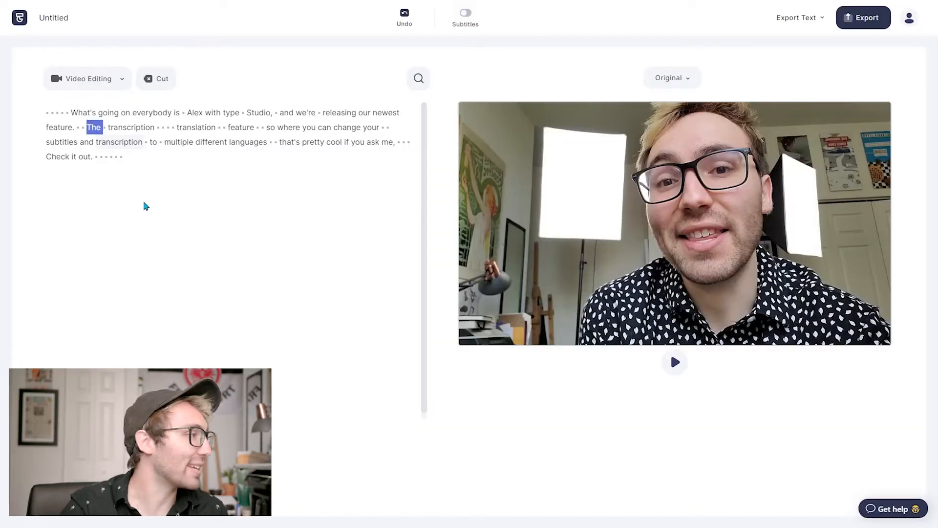
Step: Cut the opening pauses before "What's going on" and the closing pauses after "Check it out."
{"action": "left_click_drag", "start_coordinate": [65, 112], "coordinate": [46, 112]}
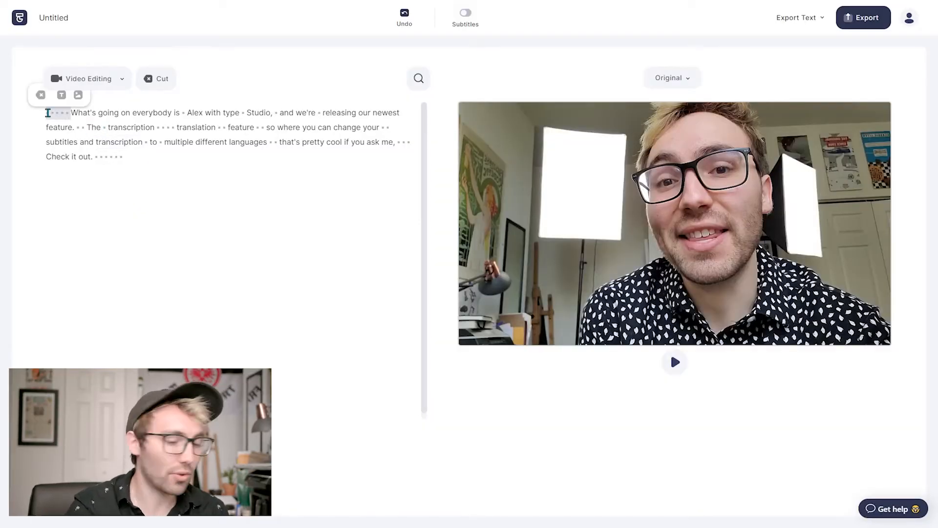
{"action": "key", "text": "BackSpace"}
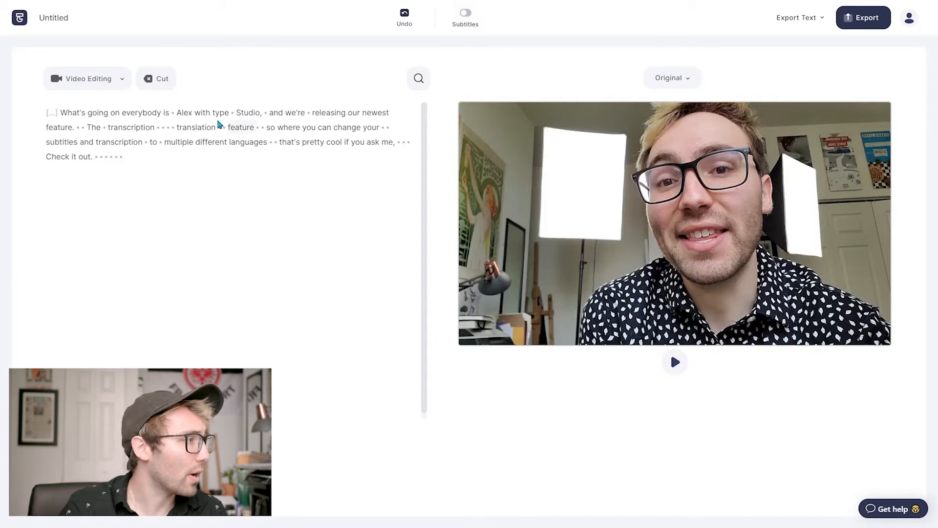
{"action": "left_click_drag", "start_coordinate": [122, 158], "coordinate": [96, 158]}
{"action": "key", "text": "BackSpace"}
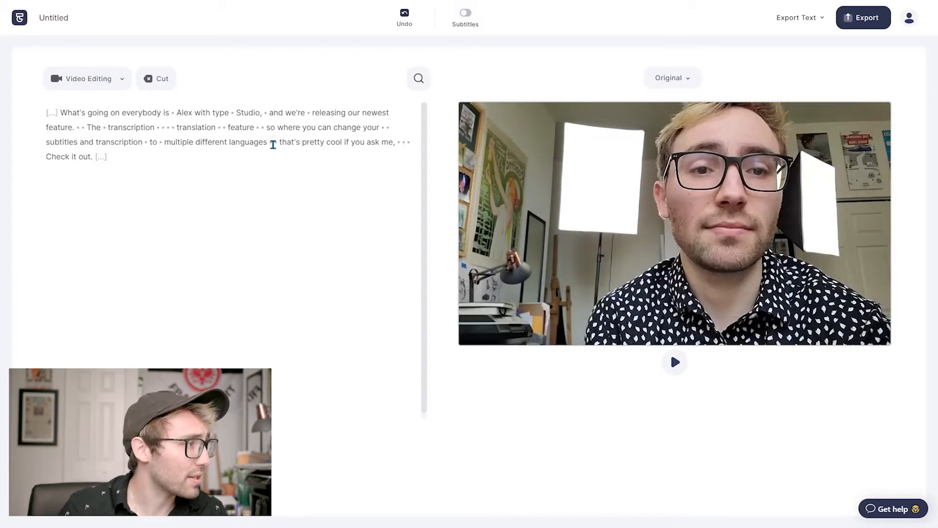
Step: Cut "that's pretty cool if you ask me," with its surrounding pauses, and play the edited video from "What's"
{"action": "left_click_drag", "start_coordinate": [278, 143], "coordinate": [411, 143]}
{"action": "key", "text": "BackSpace"}
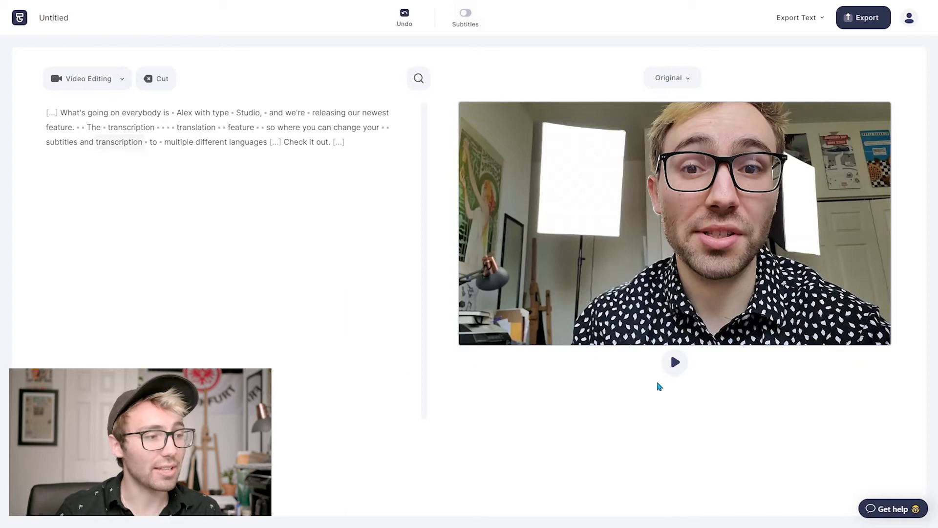
{"action": "double_click", "coordinate": [71, 111]}
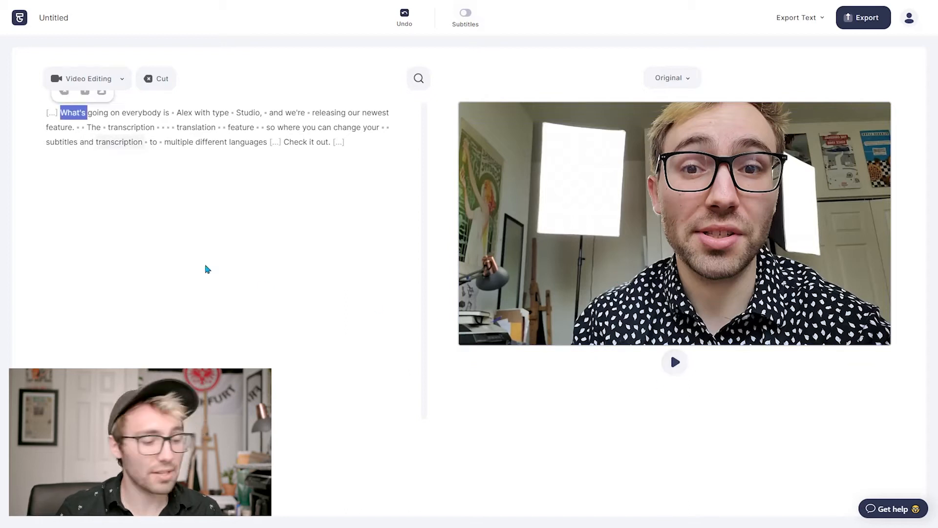
{"action": "key", "text": "space"}
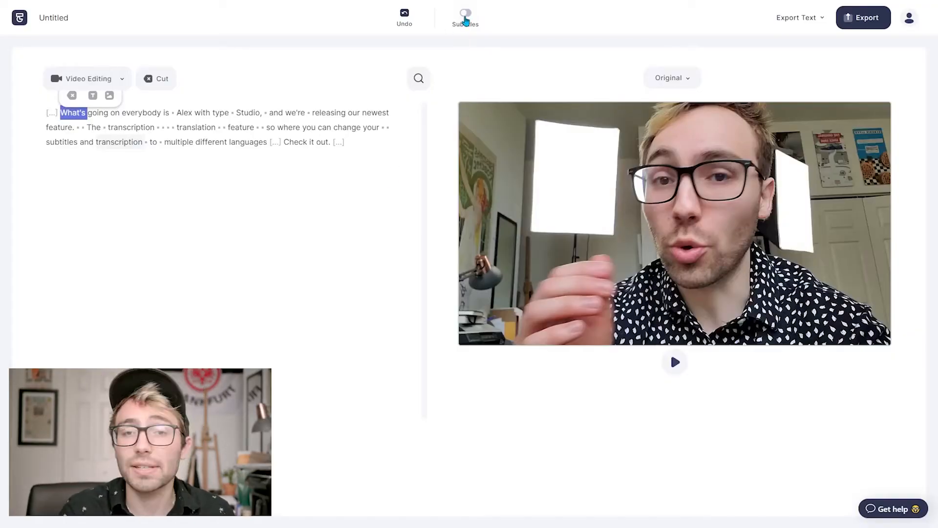
Step: Turn on subtitles in the Static style and play a short part of the captioned video
{"action": "left_click", "coordinate": [466, 15]}
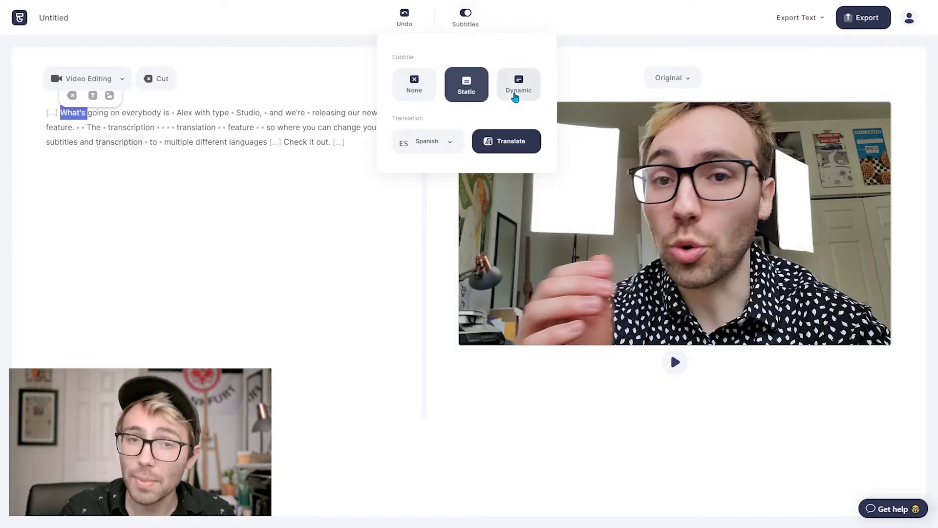
{"action": "left_click", "coordinate": [604, 51]}
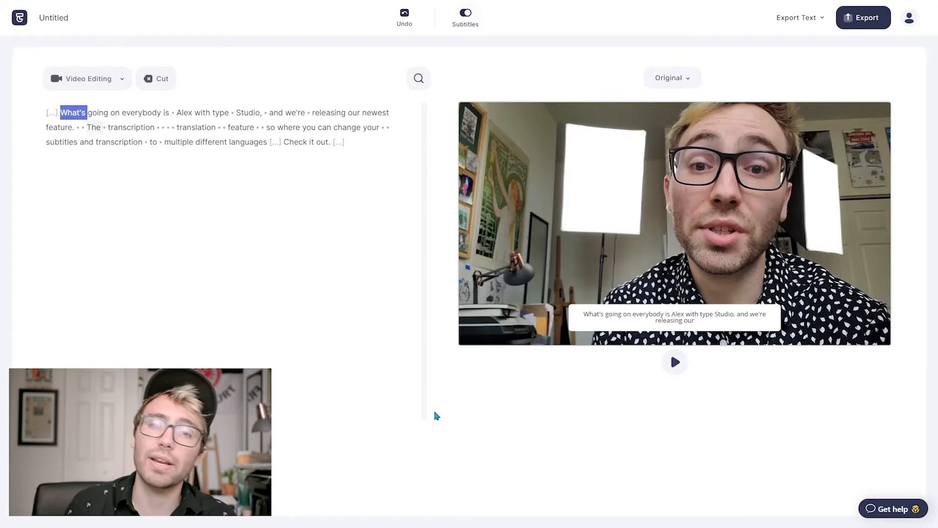
{"action": "left_click", "coordinate": [680, 332]}
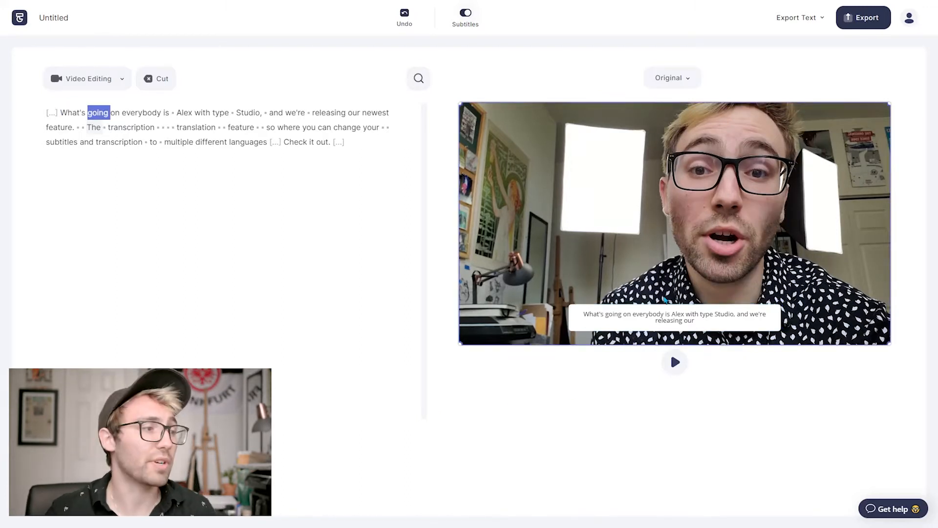
Step: Reposition the subtitle box near the lower edge of the video and enlarge it to most of the frame's width
{"action": "left_click_drag", "start_coordinate": [666, 324], "coordinate": [594, 313]}
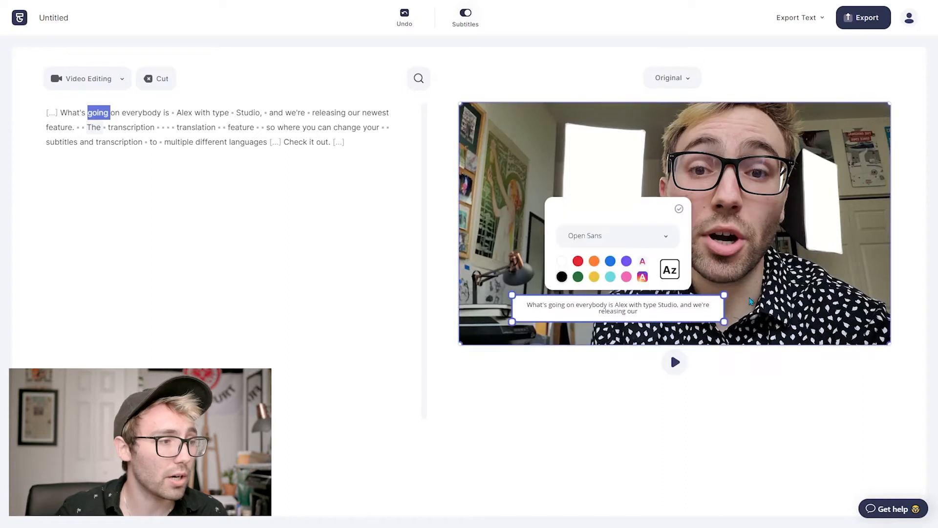
{"action": "left_click_drag", "start_coordinate": [724, 296], "coordinate": [849, 255]}
{"action": "left_click", "coordinate": [705, 288]}
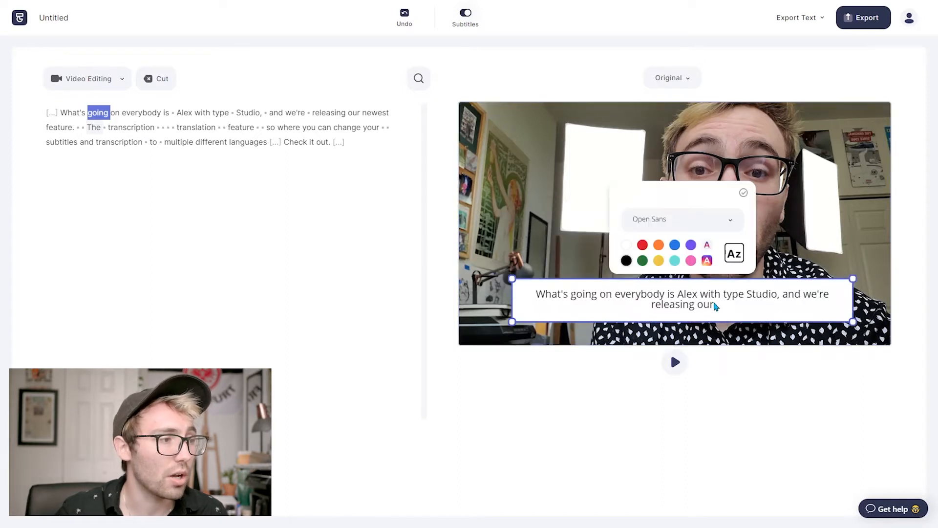
Step: Change the subtitle font to Epilogue
{"action": "left_click", "coordinate": [653, 230]}
{"action": "left_click", "coordinate": [655, 279]}
{"action": "left_click", "coordinate": [675, 221]}
{"action": "left_click", "coordinate": [657, 298]}
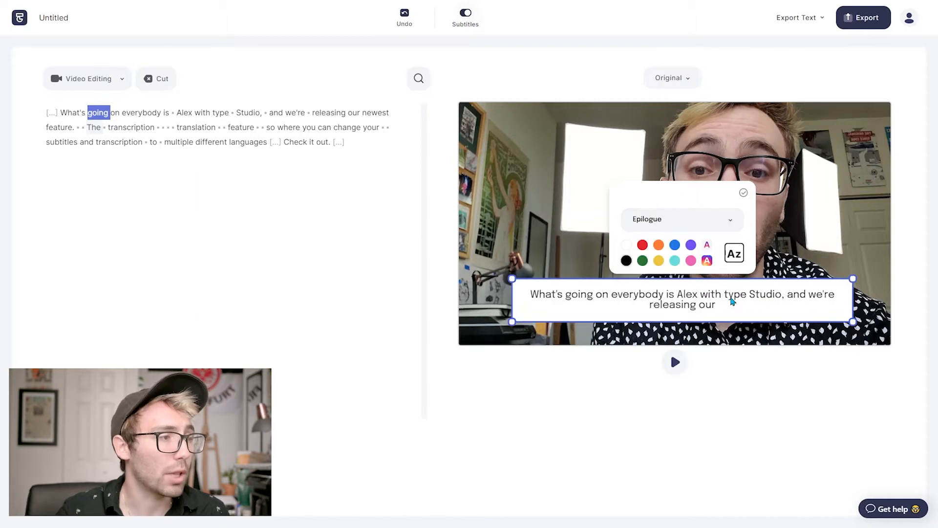
Step: Set the subtitle text colour to red and its background colour to black
{"action": "left_click", "coordinate": [691, 247]}
{"action": "left_click", "coordinate": [643, 246]}
{"action": "left_click", "coordinate": [708, 261]}
{"action": "left_click_drag", "start_coordinate": [782, 331], "coordinate": [782, 358]}
{"action": "left_click", "coordinate": [903, 260]}
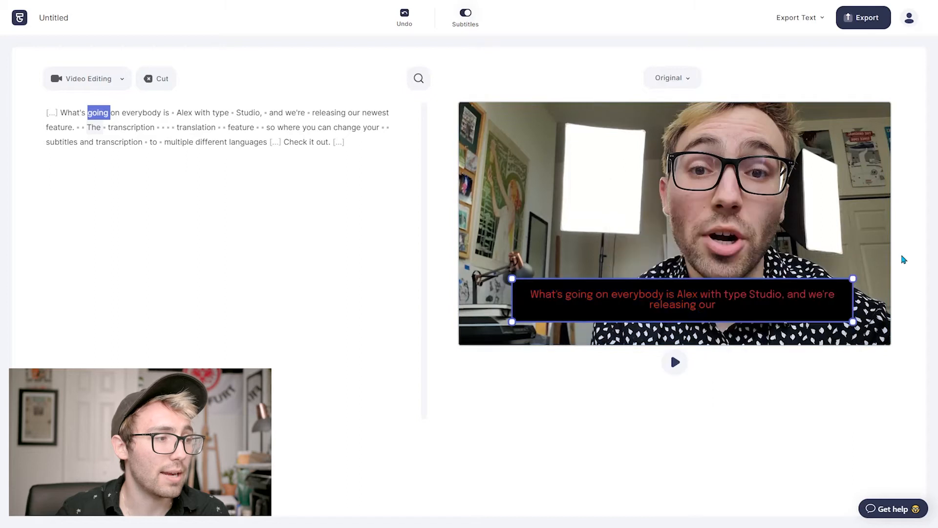
Step: Set the subtitle background colour to 5E5EFF and open the custom colour picker for the text
{"action": "left_click", "coordinate": [693, 319]}
{"action": "left_click", "coordinate": [708, 261]}
{"action": "left_click", "coordinate": [797, 280]}
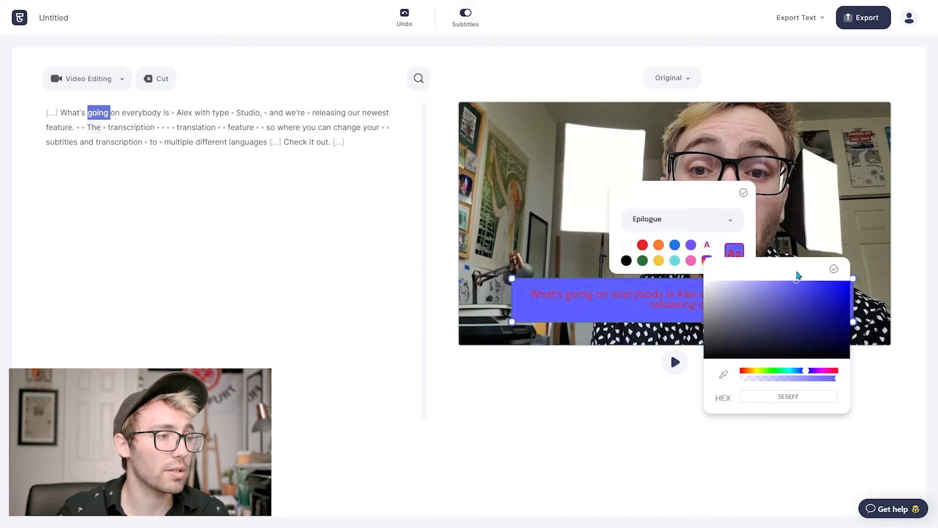
{"action": "left_click", "coordinate": [705, 246]}
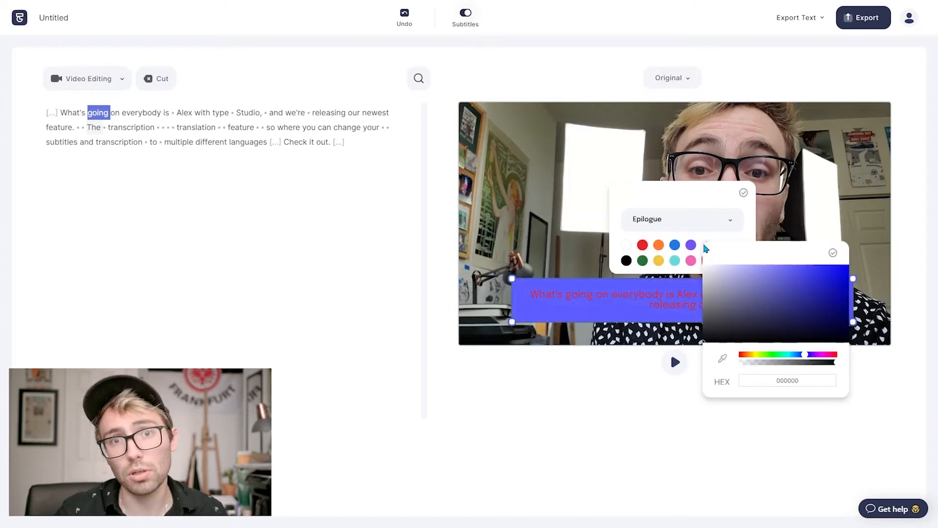
{"action": "left_click", "coordinate": [934, 436]}
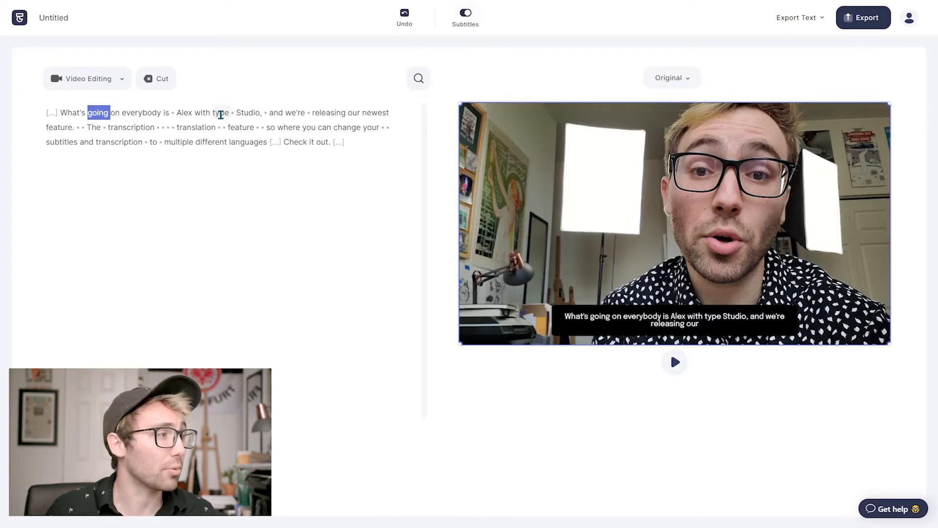
Step: Correct "type" before "Studio," to "Type" in the transcript so the subtitle is capitalised
{"action": "double_click", "coordinate": [221, 113]}
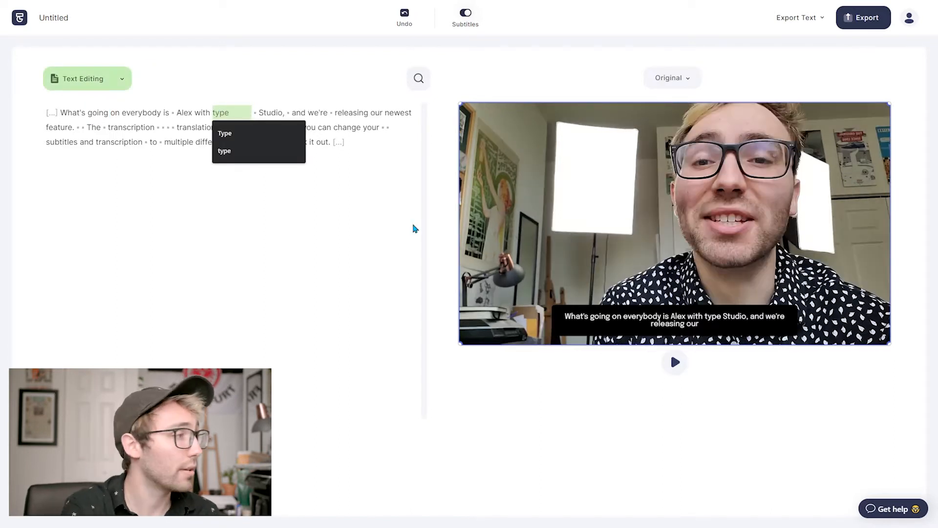
{"action": "key", "text": "Left"}
{"action": "key", "text": "BackSpace"}
{"action": "type", "text": "T"}
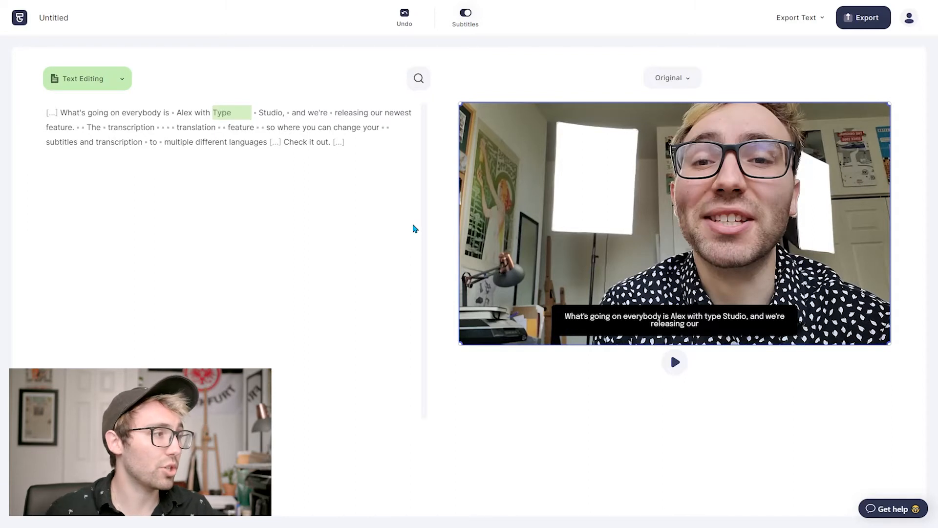
{"action": "left_click", "coordinate": [304, 212]}
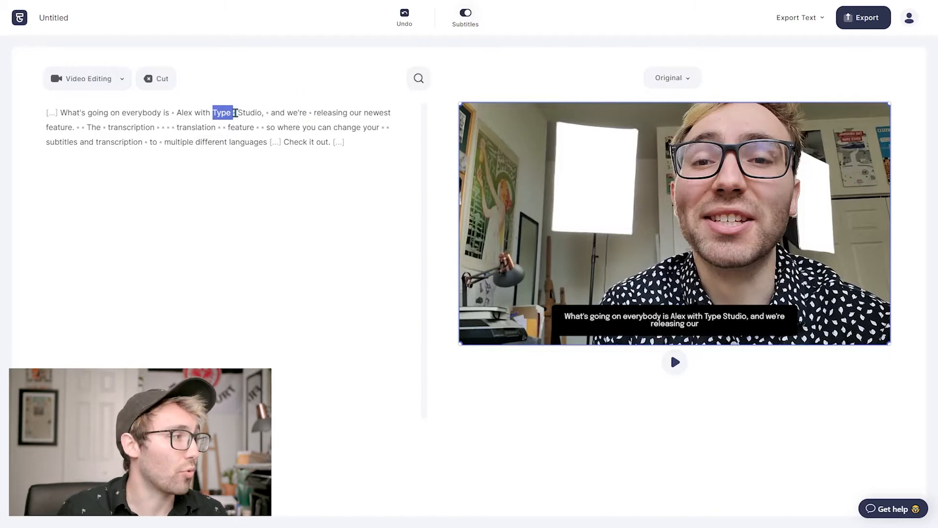
Step: Insert "The Greatest Social Media Video Editor Ever" between "Type" and "Studio," in the transcript
{"action": "double_click", "coordinate": [235, 113]}
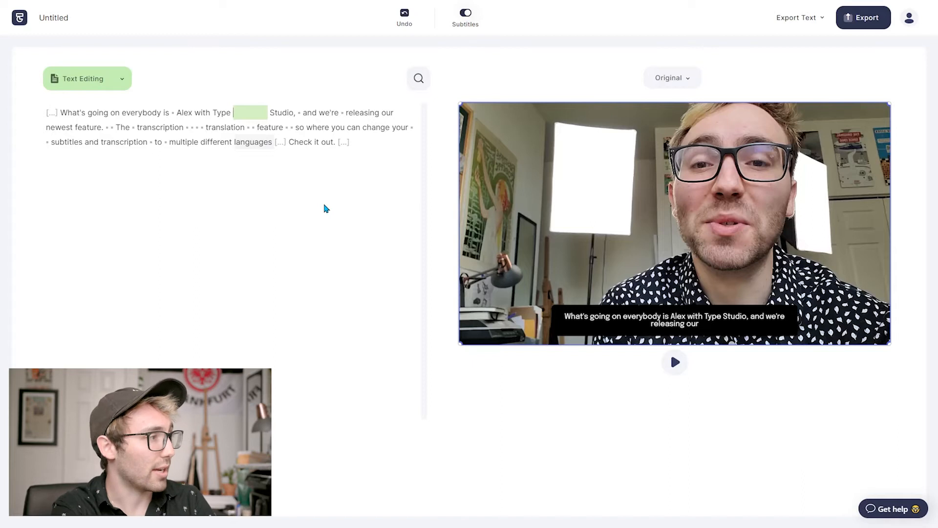
{"action": "type", "text": "The Greatest Sicuak"}
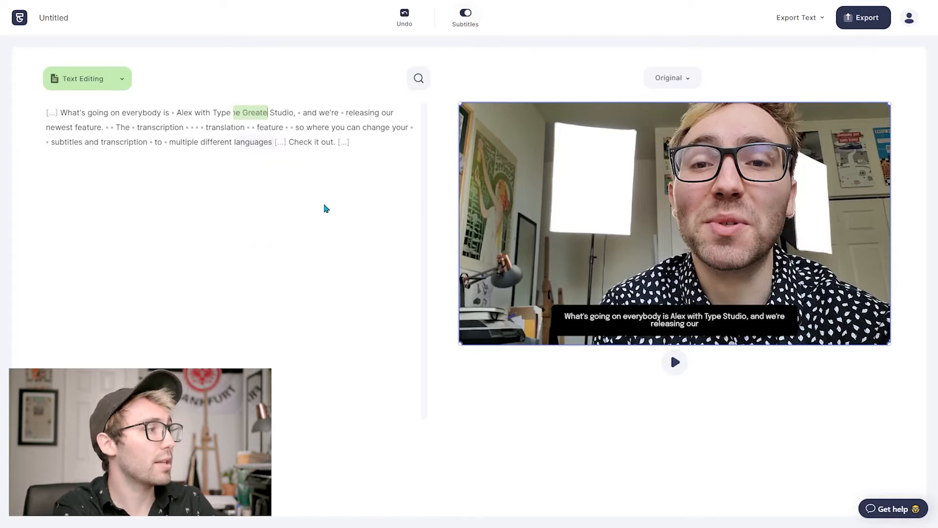
{"action": "key", "text": "BackSpace"}
{"action": "key", "text": "BackSpace"}
{"action": "key", "text": "BackSpace"}
{"action": "key", "text": "BackSpace"}
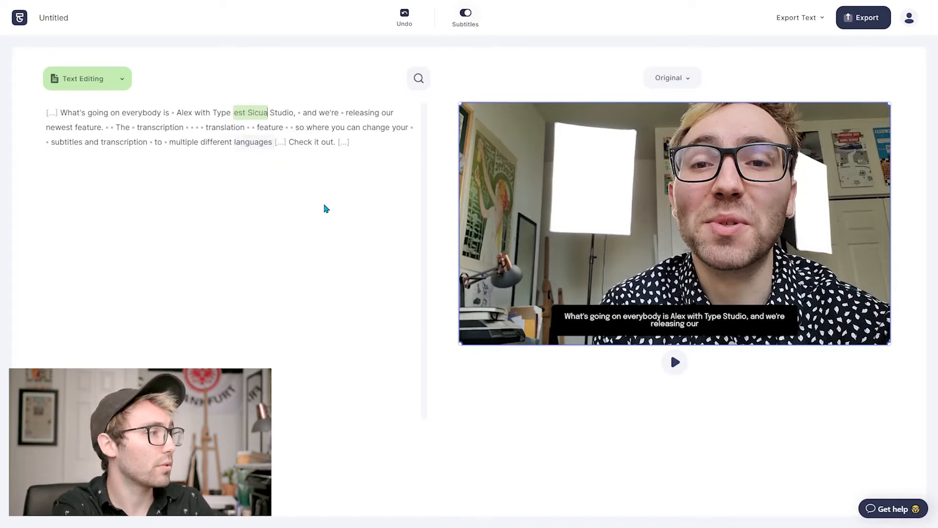
{"action": "type", "text": "ocial Media"}
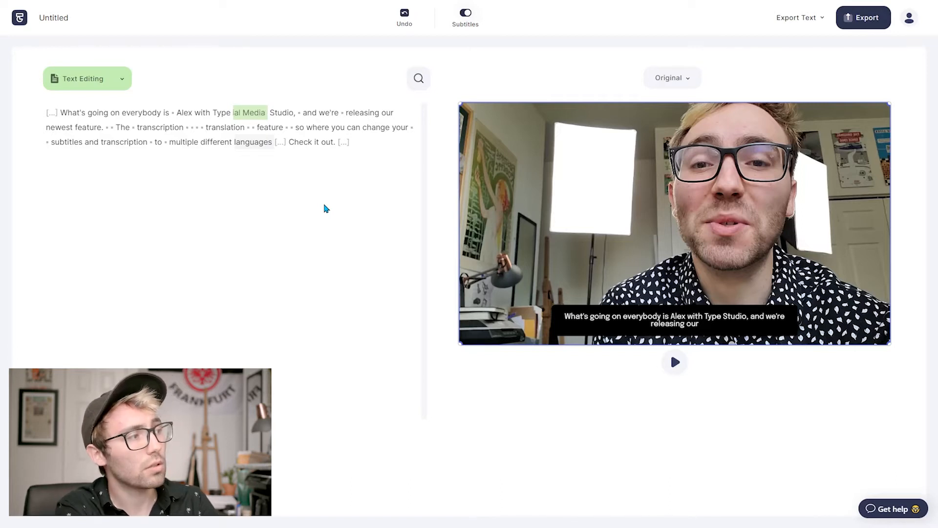
{"action": "type", "text": " Video"}
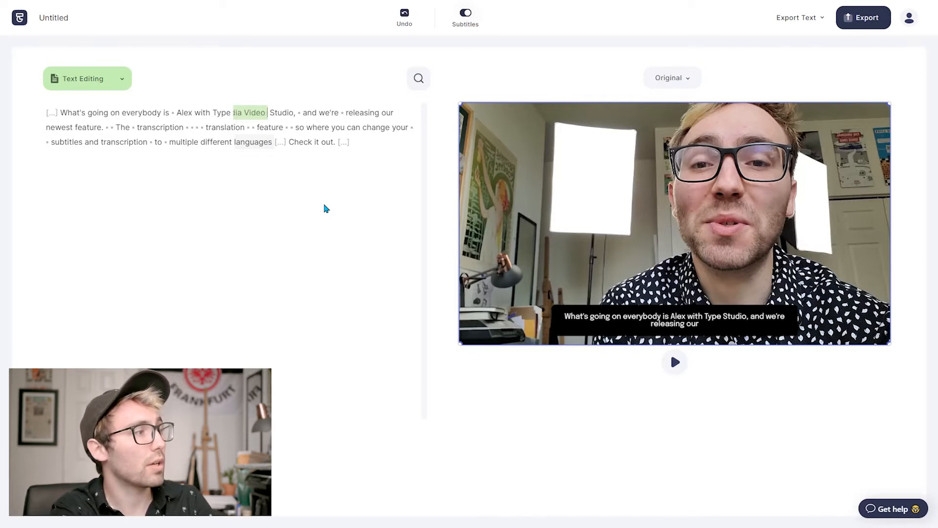
{"action": "type", "text": " Editor Ever"}
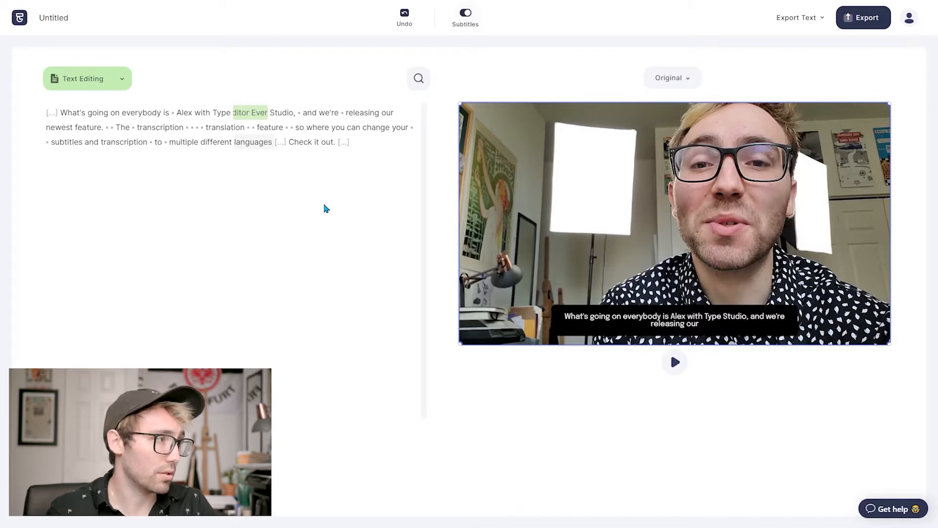
{"action": "key", "text": "Return"}
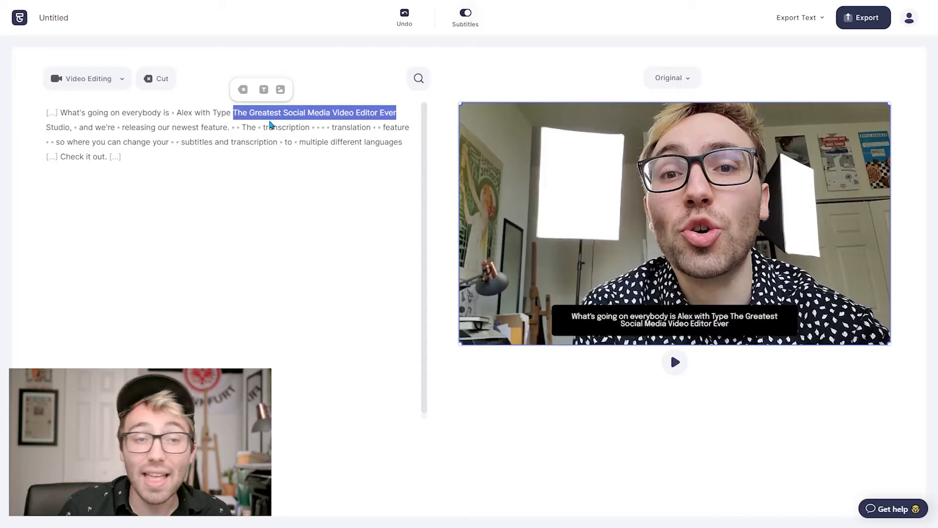
Step: Remove the phrase "The Greatest Social Media Video Editor Ever" from the transcript
{"action": "double_click", "coordinate": [268, 110]}
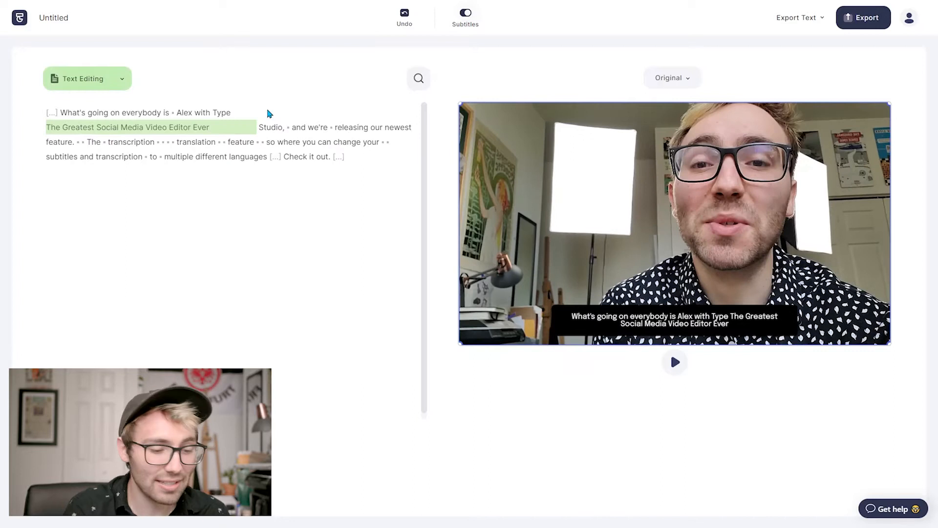
{"action": "key", "text": "BackSpace"}
{"action": "key", "text": "BackSpace"}
{"action": "key", "text": "BackSpace"}
{"action": "key", "text": "BackSpace"}
{"action": "key", "text": "BackSpace"}
{"action": "key", "text": "BackSpace"}
{"action": "key", "text": "BackSpace"}
{"action": "key", "text": "BackSpace"}
{"action": "key", "text": "BackSpace"}
{"action": "key", "text": "BackSpace"}
{"action": "key", "text": "BackSpace"}
{"action": "key", "text": "BackSpace"}
{"action": "key", "text": "BackSpace"}
{"action": "key", "text": "BackSpace"}
{"action": "key", "text": "BackSpace"}
{"action": "key", "text": "BackSpace"}
{"action": "key", "text": "BackSpace"}
{"action": "key", "text": "BackSpace"}
{"action": "key", "text": "BackSpace"}
{"action": "key", "text": "BackSpace"}
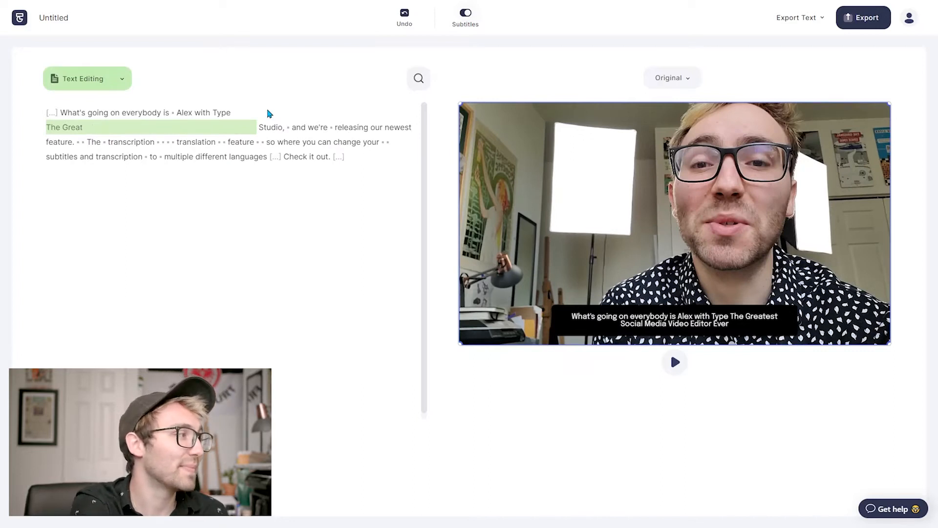
{"action": "left_click", "coordinate": [284, 224]}
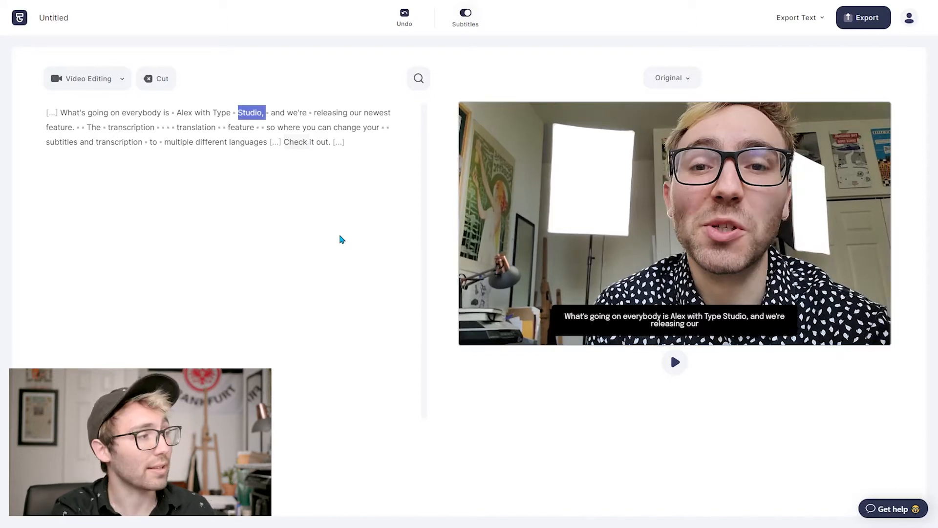
Step: Correct "newest feature. The" to "newest feature, the" in the transcript text
{"action": "key", "text": "Tab"}
{"action": "key", "text": "Tab"}
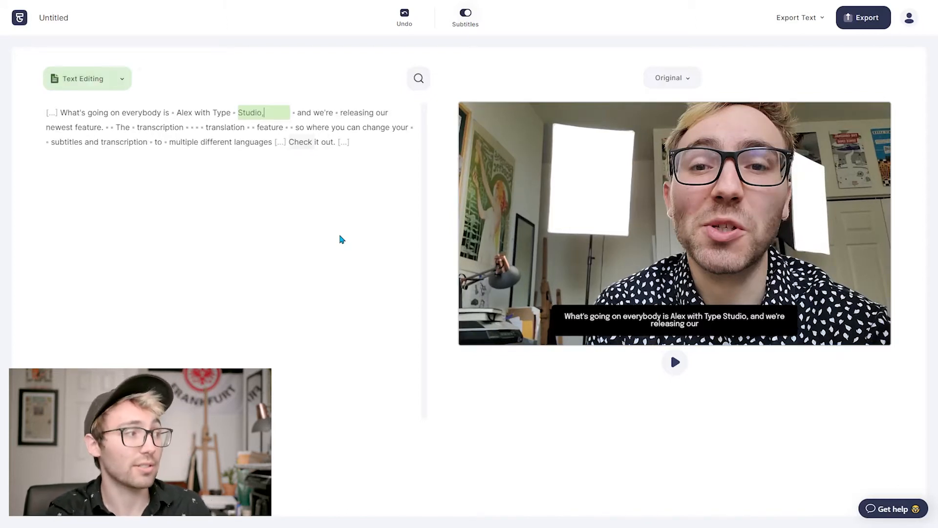
{"action": "key", "text": "Tab"}
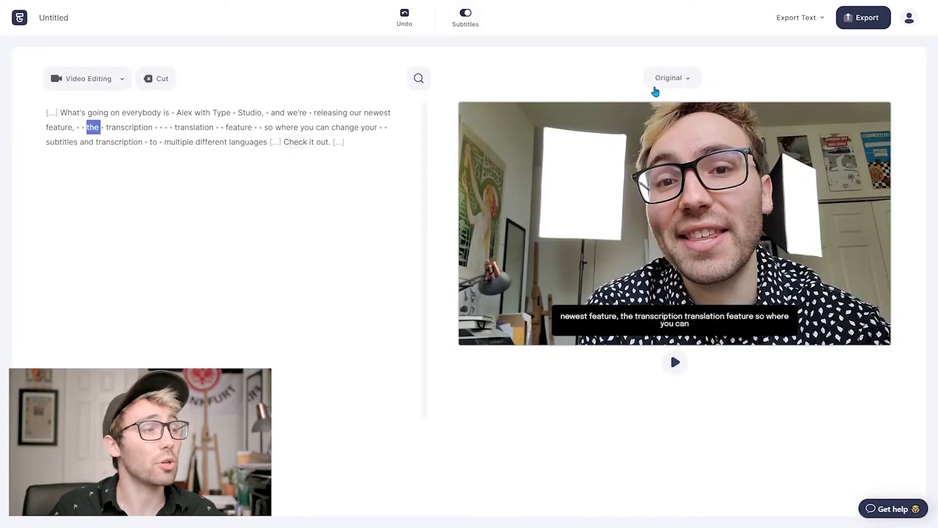
Step: Change the video format to Square and shrink the clip so its whole width fits inside the canvas
{"action": "left_click", "coordinate": [683, 84]}
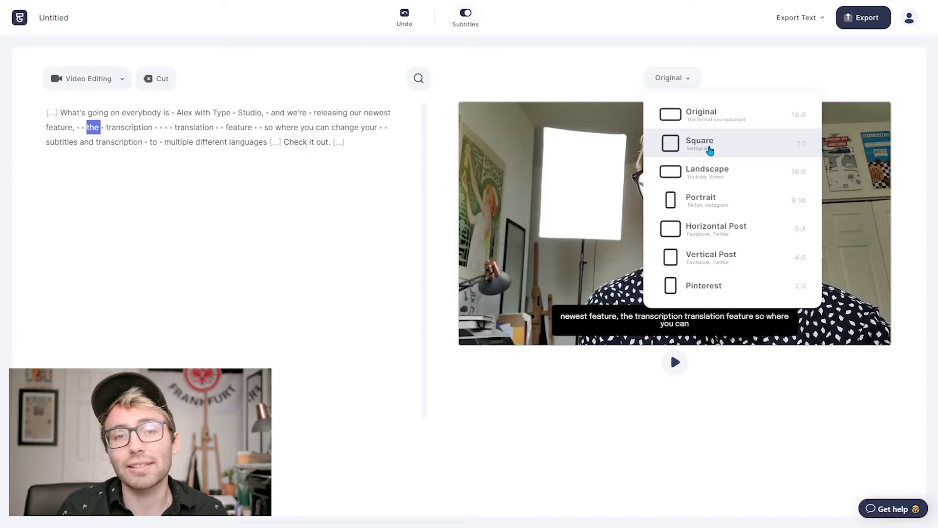
{"action": "left_click", "coordinate": [709, 146]}
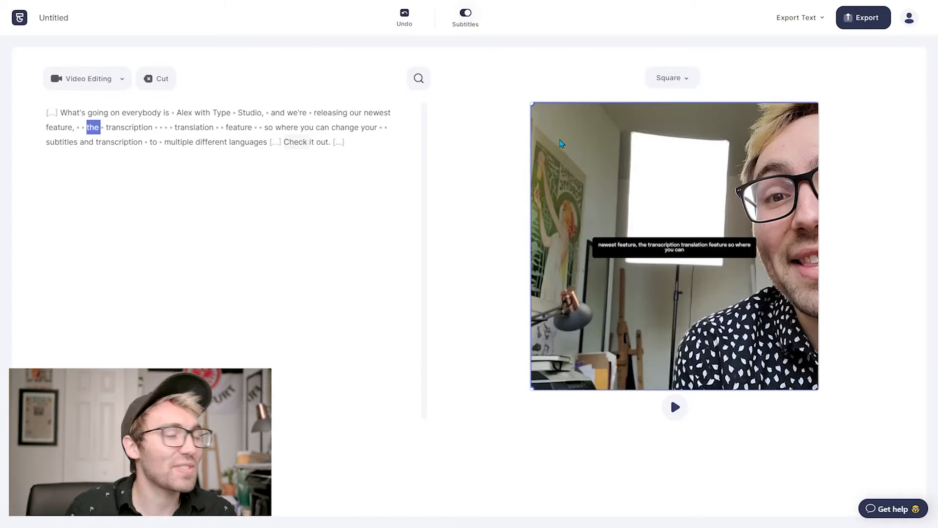
{"action": "left_click_drag", "start_coordinate": [546, 131], "coordinate": [618, 185]}
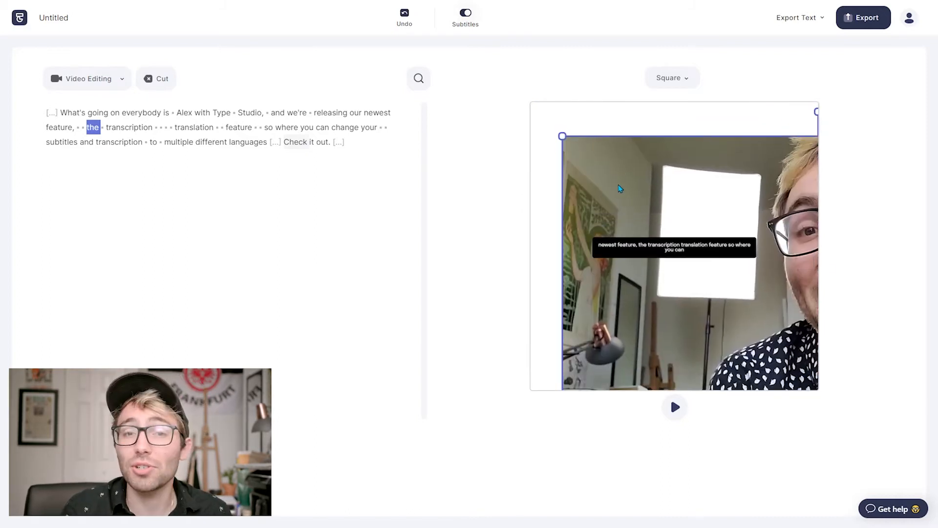
{"action": "left_click_drag", "start_coordinate": [608, 192], "coordinate": [546, 196]}
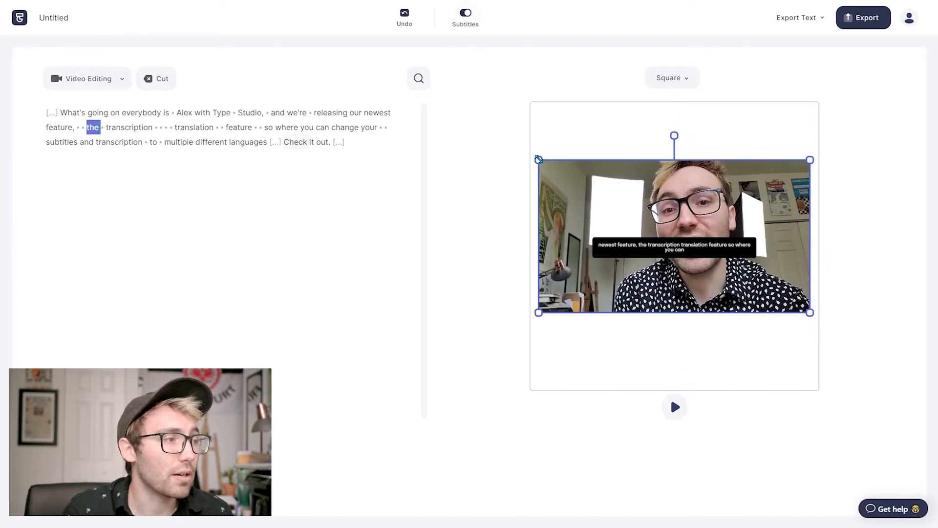
Step: Scale the clip to the full canvas width, centre it vertically and place the subtitle in the empty area below it
{"action": "left_click_drag", "start_coordinate": [538, 159], "coordinate": [505, 155]}
{"action": "left_click_drag", "start_coordinate": [595, 192], "coordinate": [609, 211]}
{"action": "left_click_drag", "start_coordinate": [715, 251], "coordinate": [716, 358]}
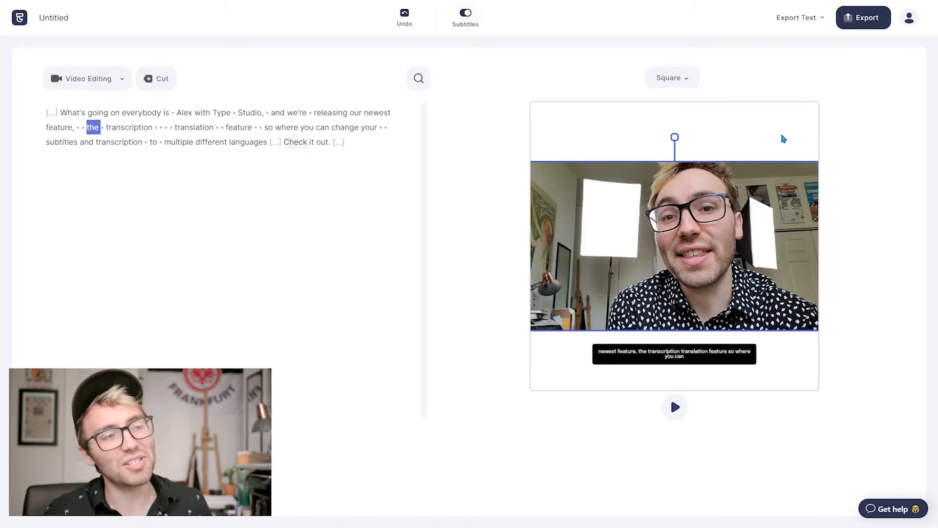
Step: Try yellow and light turquoise as the canvas background colour, and settle on purple
{"action": "left_click", "coordinate": [766, 139]}
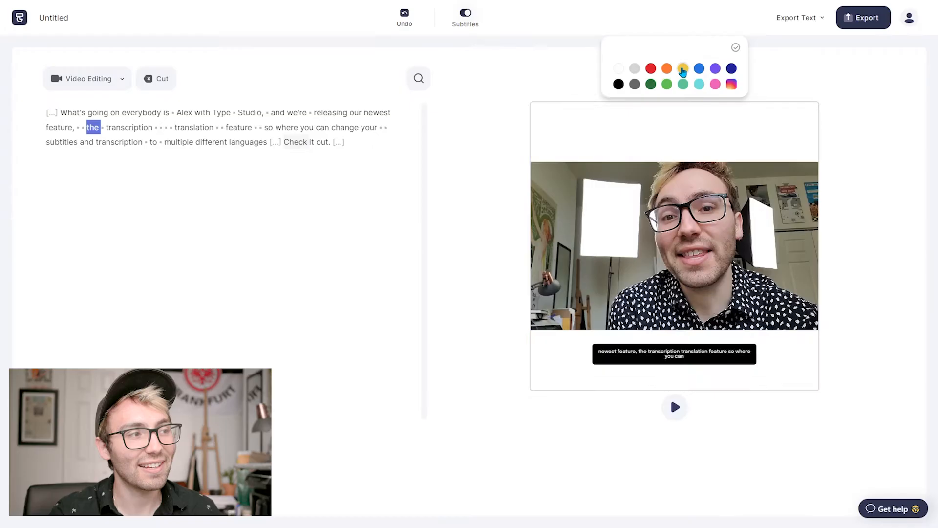
{"action": "left_click", "coordinate": [567, 129]}
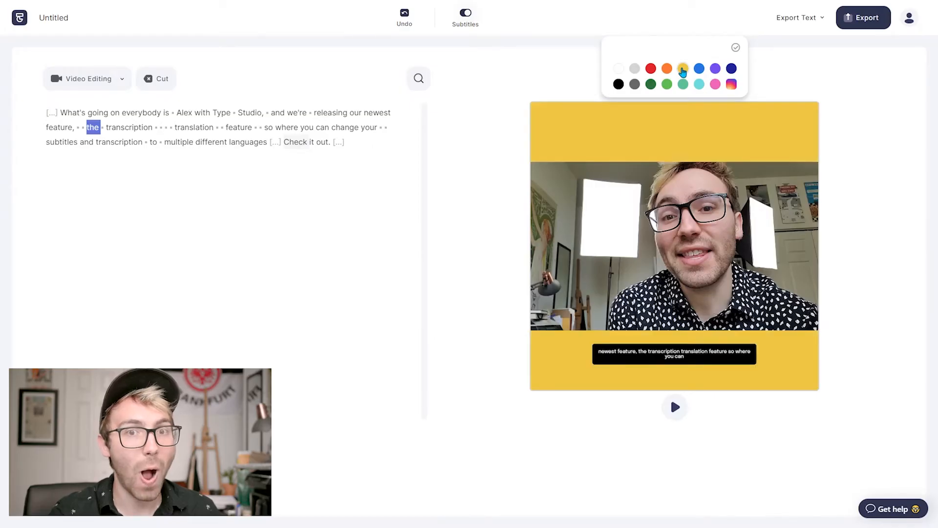
{"action": "left_click", "coordinate": [715, 70]}
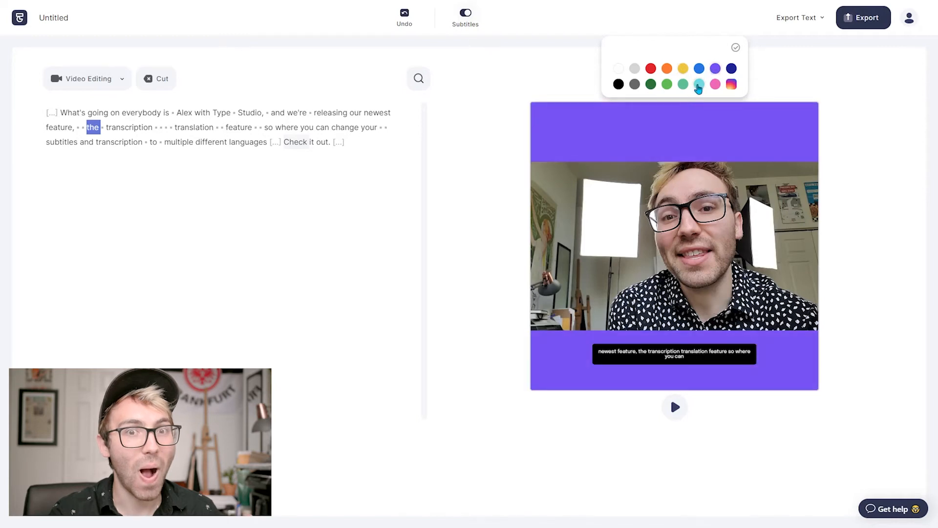
{"action": "left_click", "coordinate": [700, 84]}
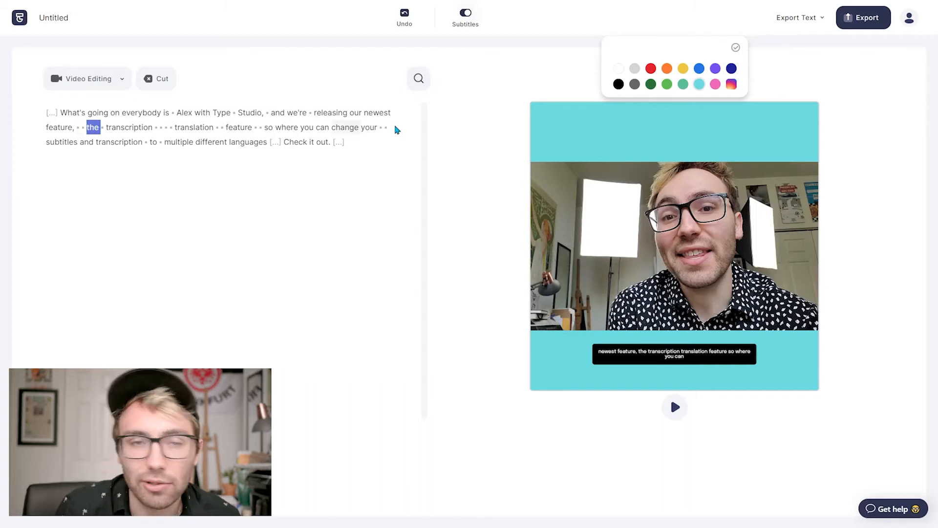
{"action": "left_click", "coordinate": [715, 69]}
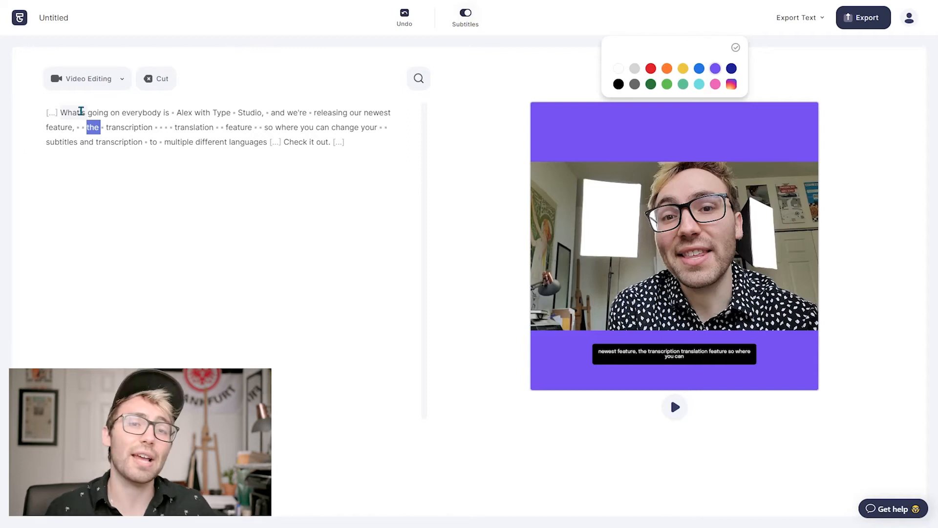
Step: Add a text element at the word "What's", enlarge it and centre it in the purple area above the clip
{"action": "left_click", "coordinate": [73, 113]}
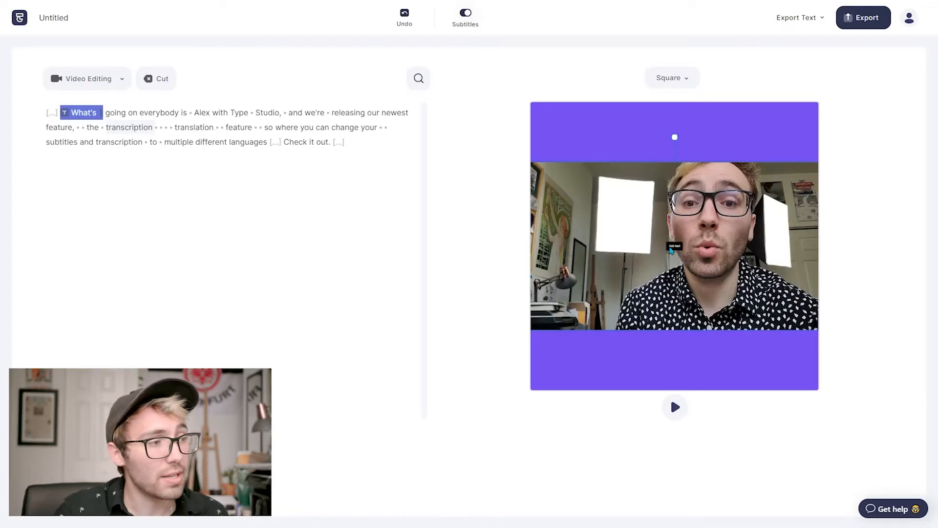
{"action": "left_click", "coordinate": [668, 249]}
{"action": "left_click_drag", "start_coordinate": [665, 250], "coordinate": [593, 307]}
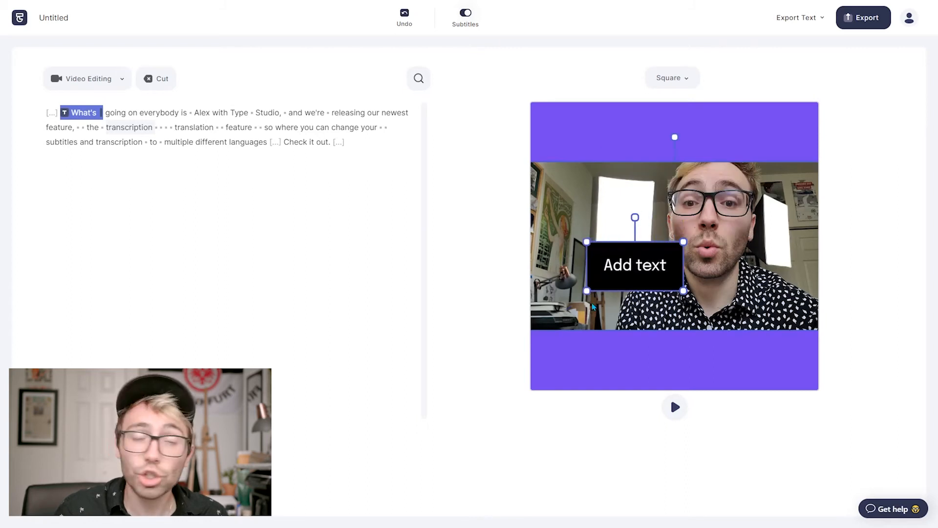
{"action": "left_click_drag", "start_coordinate": [645, 267], "coordinate": [684, 125]}
{"action": "left_click", "coordinate": [686, 134]}
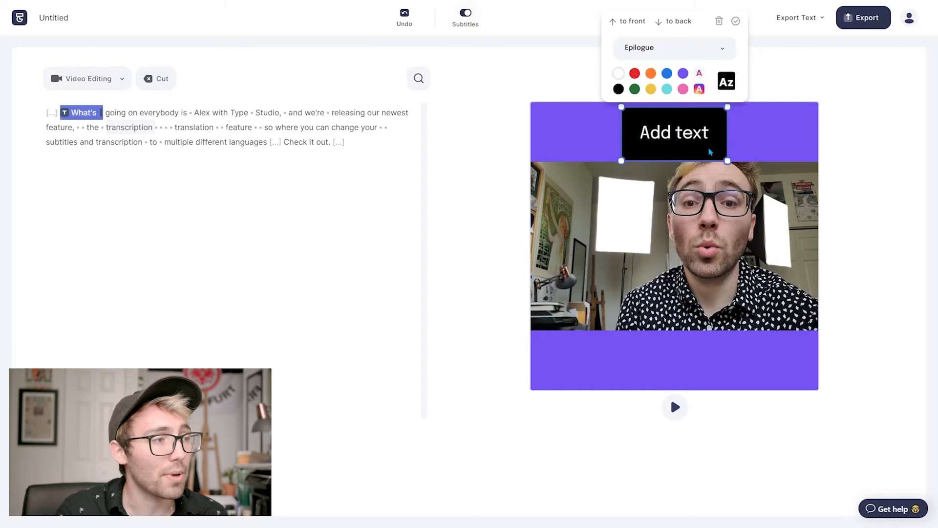
Step: Replace the placeholder wording of the text element with "Type Studio Is Da Best :D"
{"action": "left_click", "coordinate": [704, 138]}
{"action": "key", "text": "BackSpace"}
{"action": "key", "text": "BackSpace"}
{"action": "key", "text": "BackSpace"}
{"action": "key", "text": "BackSpace"}
{"action": "key", "text": "BackSpace"}
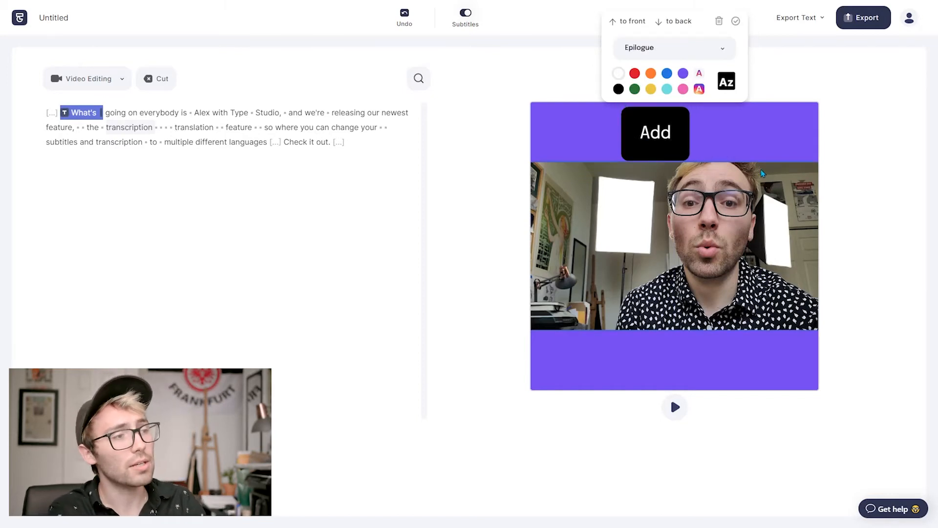
{"action": "key", "text": "BackSpace"}
{"action": "key", "text": "BackSpace"}
{"action": "key", "text": "BackSpace"}
{"action": "type", "text": "Type"}
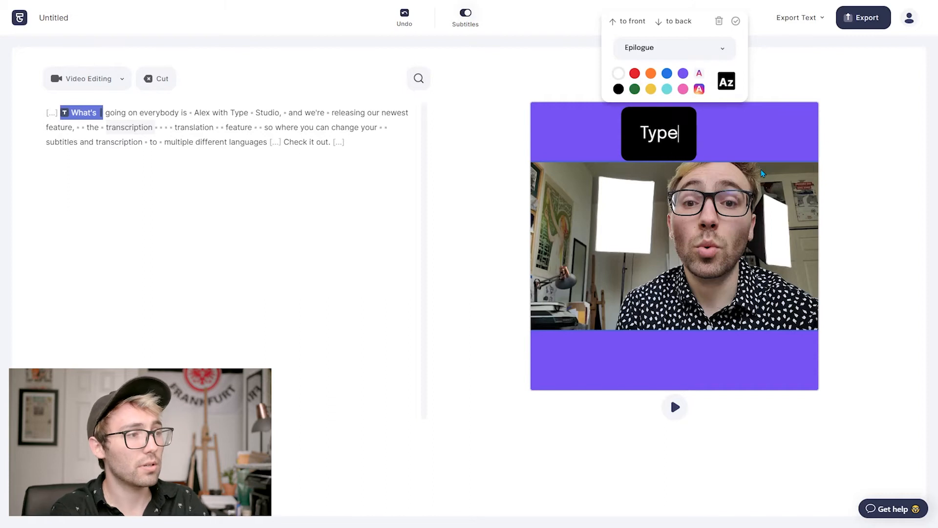
{"action": "type", "text": " Studio I"}
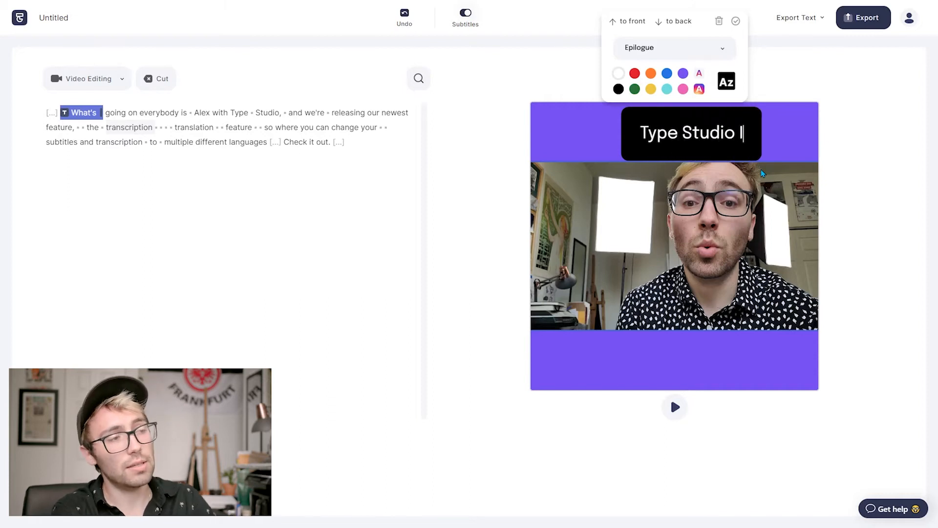
{"action": "type", "text": "s Da Best"}
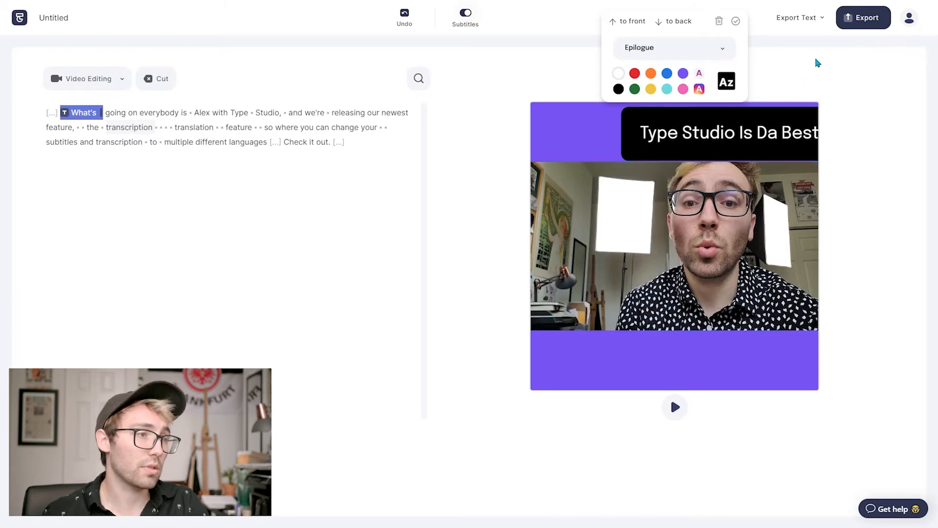
{"action": "type", "text": " :D"}
{"action": "left_click", "coordinate": [883, 172]}
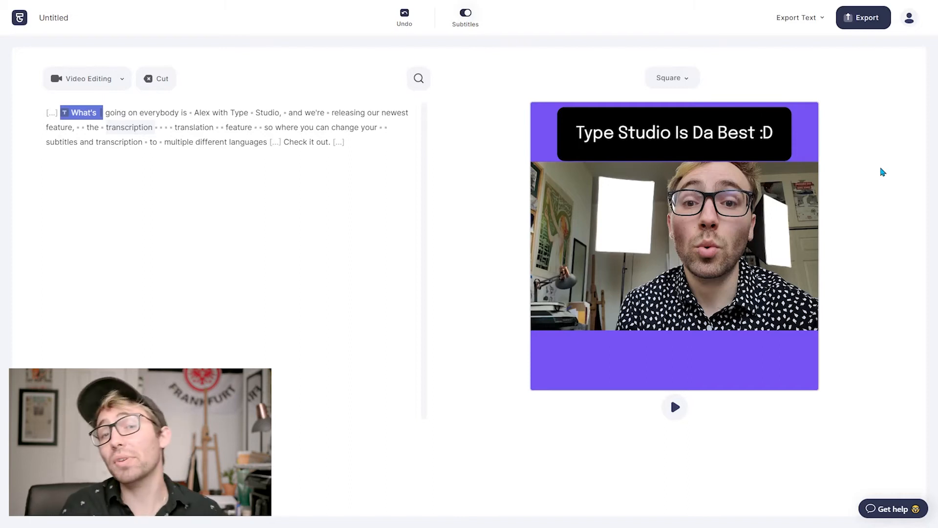
Step: Change the font of the "Type Studio Is Da Best :D" title to Bangers
{"action": "left_click", "coordinate": [672, 146]}
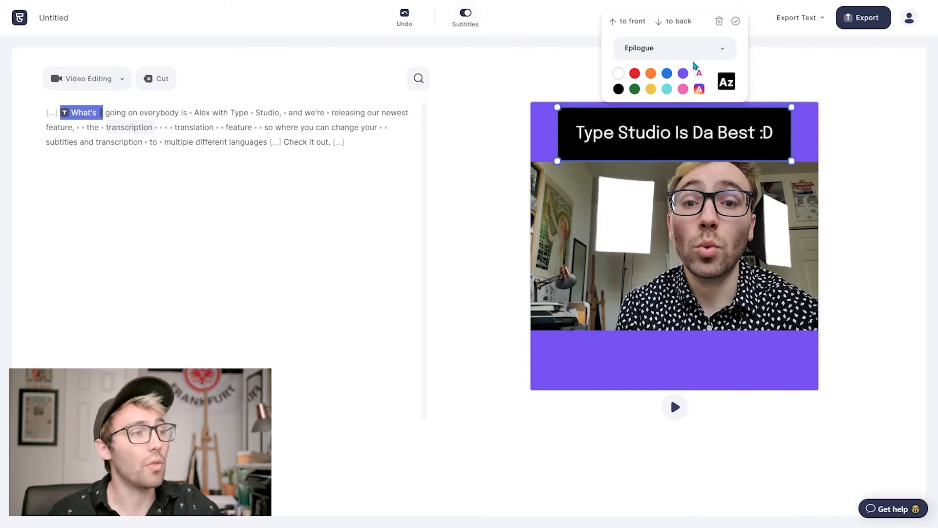
{"action": "left_click", "coordinate": [670, 49]}
{"action": "scroll", "coordinate": [649, 109], "scroll_direction": "down", "scroll_amount": 3}
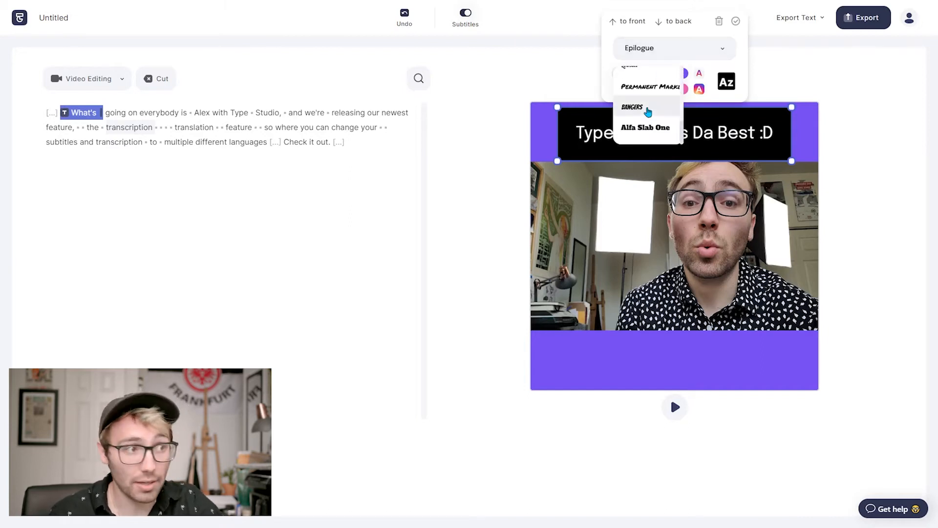
{"action": "left_click", "coordinate": [647, 109]}
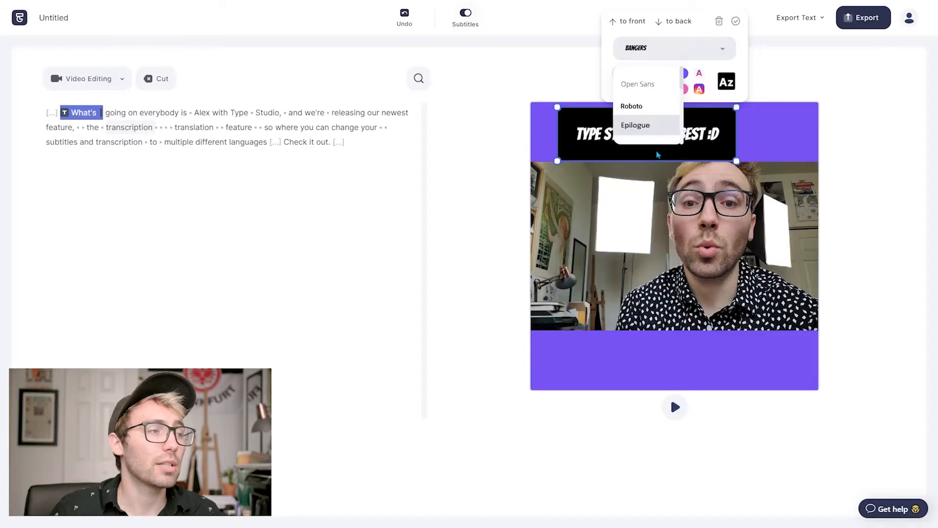
Step: Set the title's font to Alfa Slab One and re-centre the title above the clip
{"action": "scroll", "coordinate": [652, 129], "scroll_direction": "down", "scroll_amount": 3}
{"action": "left_click", "coordinate": [653, 129]}
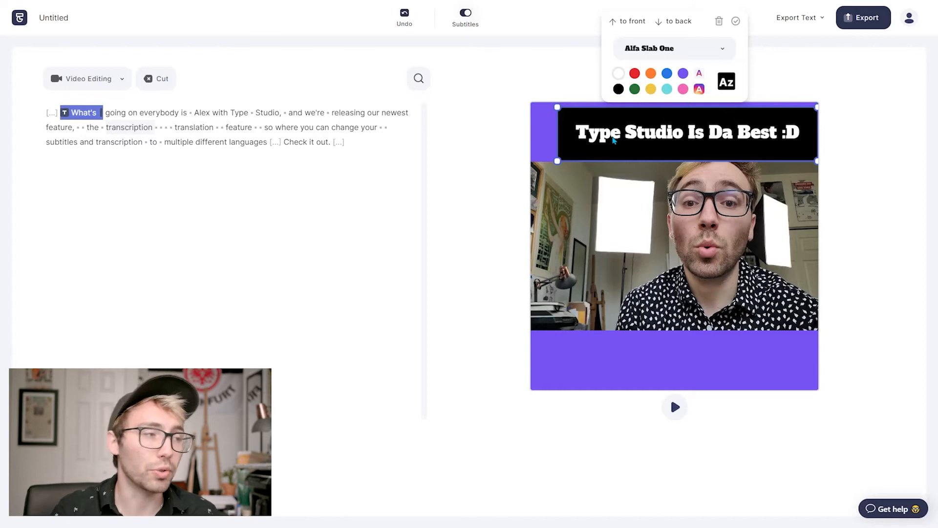
{"action": "left_click_drag", "start_coordinate": [715, 144], "coordinate": [708, 148]}
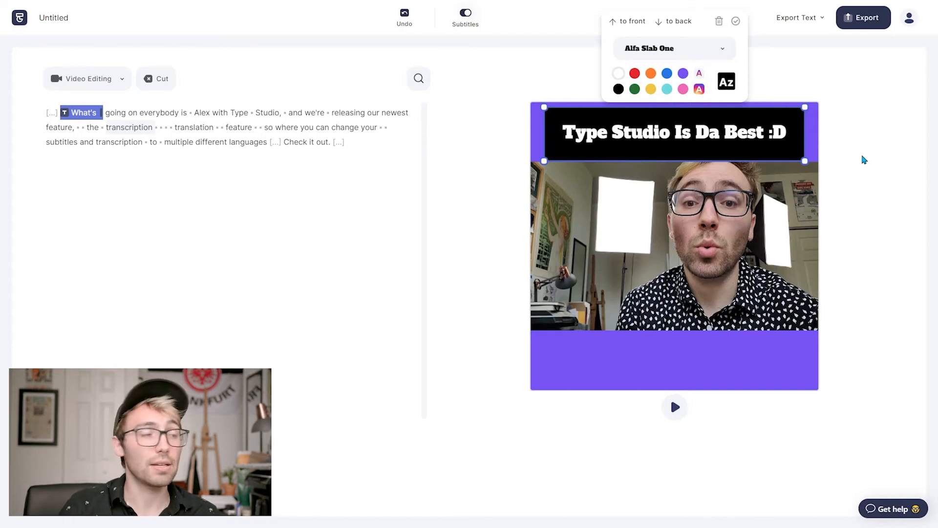
Step: Remove the title's black background box, then enlarge the title to nearly the frame's width and centre it above the clip
{"action": "left_click", "coordinate": [726, 82]}
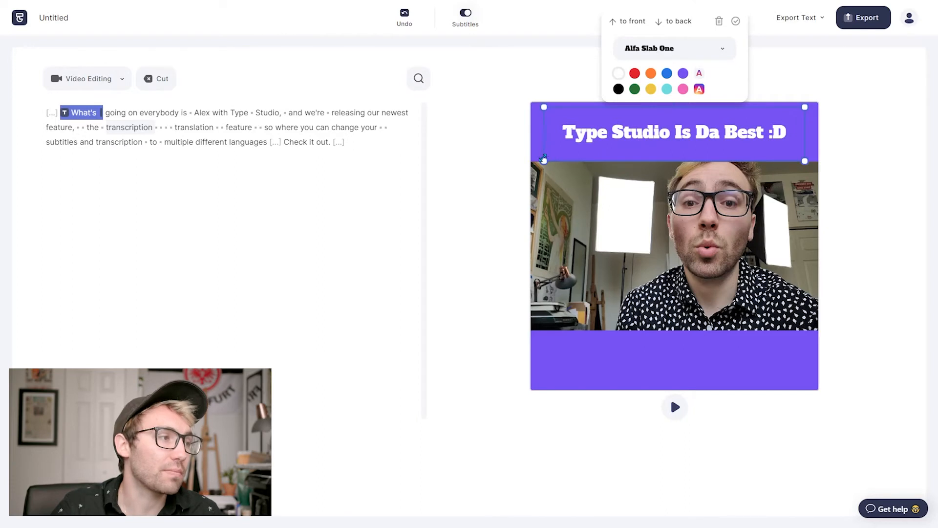
{"action": "left_click_drag", "start_coordinate": [544, 161], "coordinate": [493, 179]}
{"action": "left_click_drag", "start_coordinate": [666, 137], "coordinate": [708, 135]}
{"action": "left_click", "coordinate": [792, 146]}
{"action": "left_click_drag", "start_coordinate": [785, 148], "coordinate": [722, 156]}
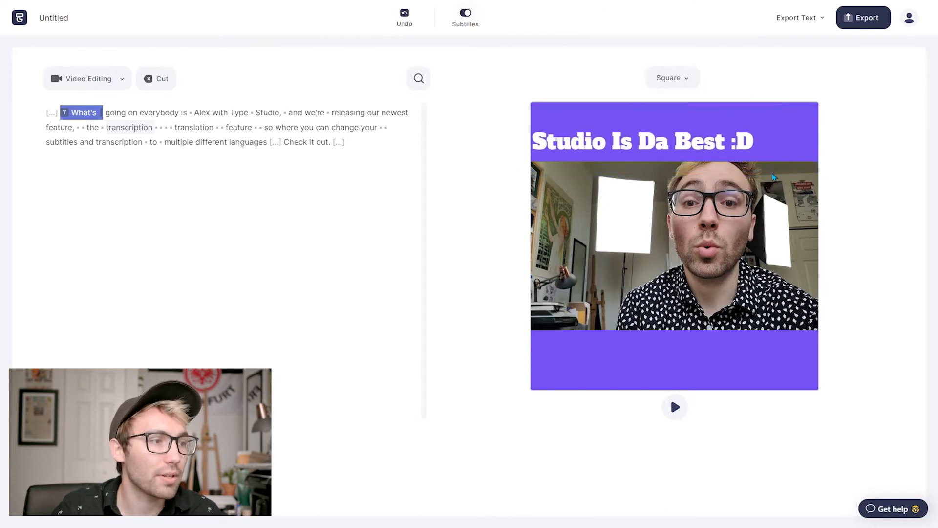
{"action": "left_click", "coordinate": [768, 167]}
{"action": "left_click_drag", "start_coordinate": [777, 178], "coordinate": [755, 172]}
{"action": "left_click_drag", "start_coordinate": [667, 145], "coordinate": [741, 142]}
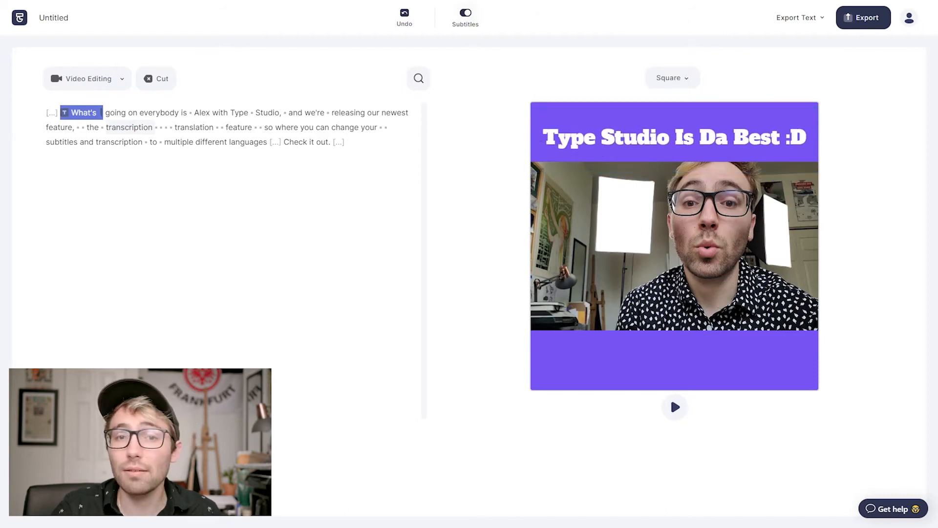
{"action": "mouse_move", "coordinate": [709, 138]}
{"action": "left_mouse_down"}
{"action": "mouse_move", "coordinate": [717, 169]}
{"action": "mouse_move", "coordinate": [699, 226]}
{"action": "mouse_move", "coordinate": [706, 314]}
{"action": "mouse_move", "coordinate": [721, 138]}
{"action": "left_mouse_up"}
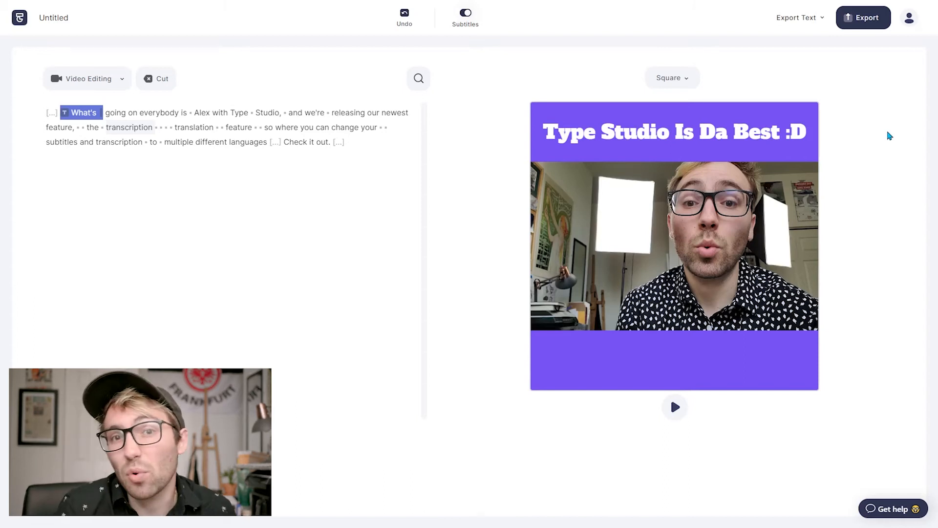
Step: Extend the title's duration from "What's" to the end of "Check it out." and play back the video to check it
{"action": "left_click", "coordinate": [674, 415]}
{"action": "left_click", "coordinate": [674, 415]}
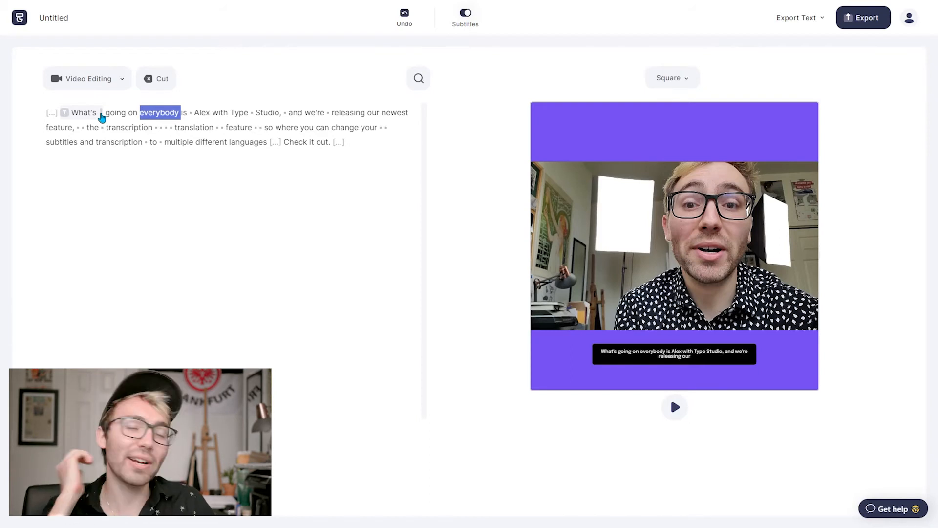
{"action": "left_click", "coordinate": [74, 112]}
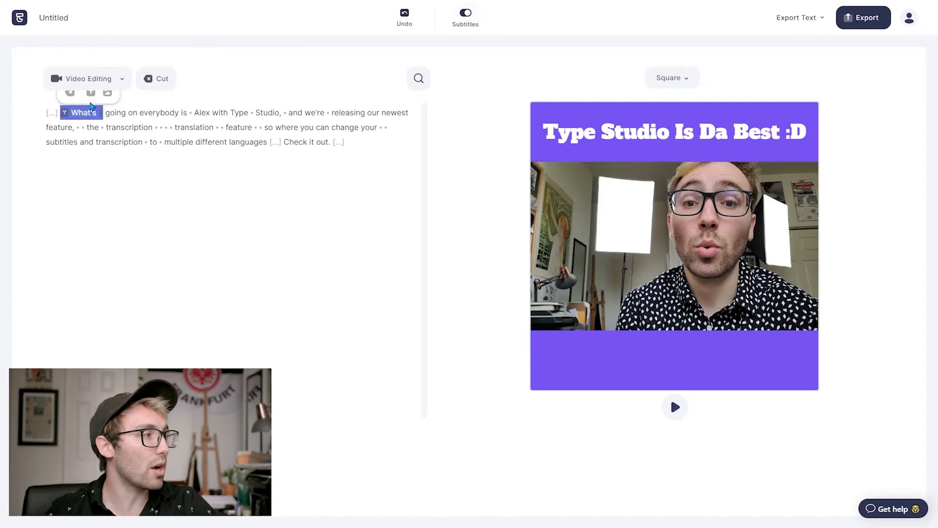
{"action": "left_click_drag", "start_coordinate": [102, 119], "coordinate": [333, 141]}
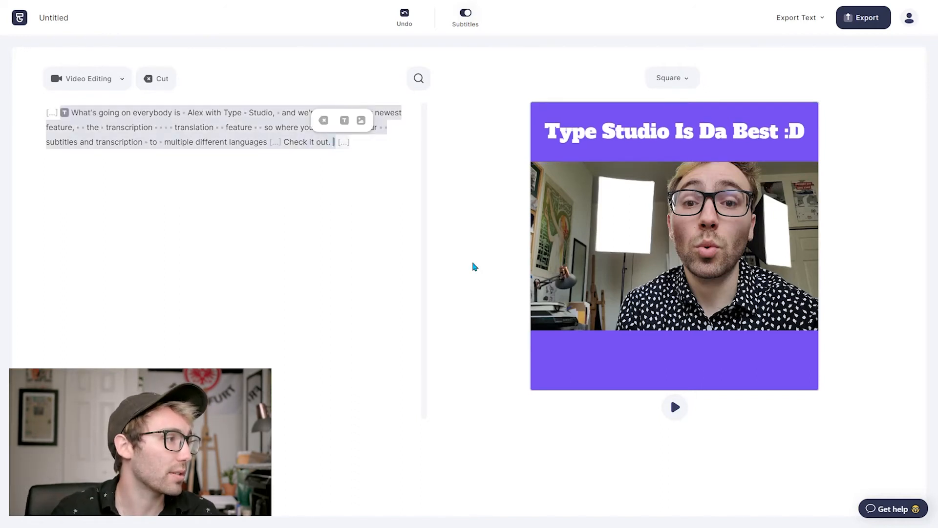
{"action": "left_click", "coordinate": [68, 114]}
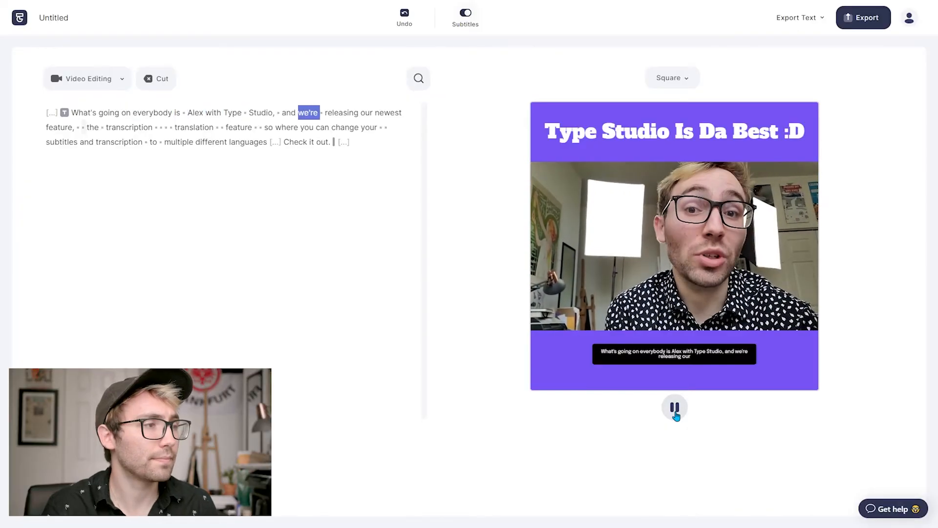
{"action": "left_click", "coordinate": [675, 409]}
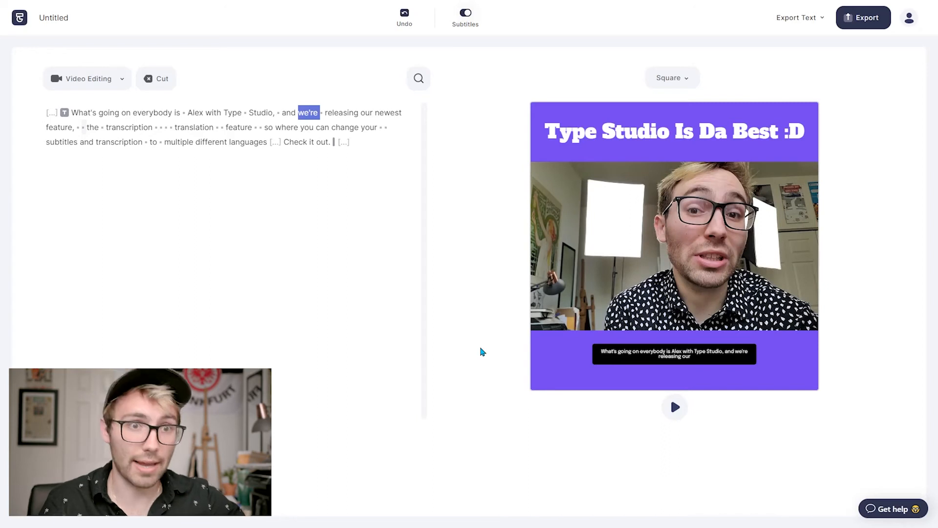
Step: Enlarge the subtitle box to nearly the full width below the clip and style it with purple text on a white background
{"action": "left_click", "coordinate": [596, 362]}
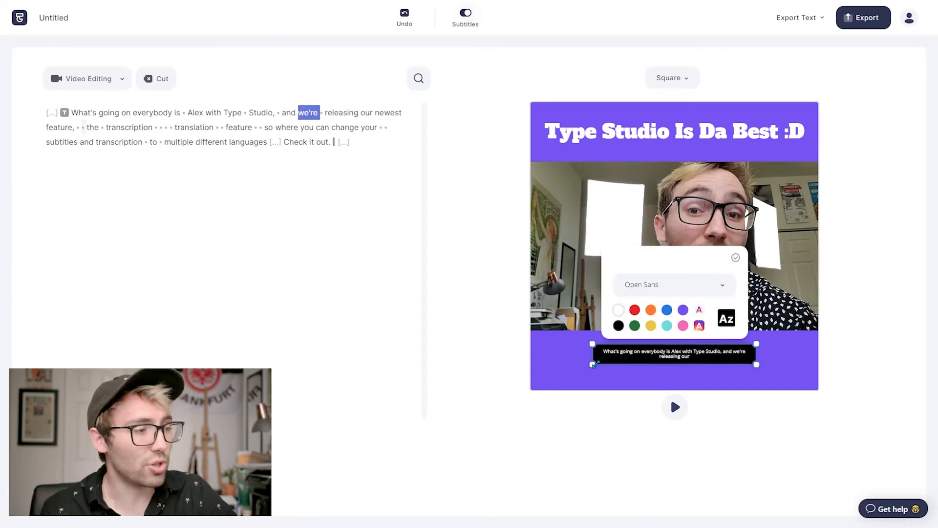
{"action": "left_click_drag", "start_coordinate": [593, 364], "coordinate": [557, 394]}
{"action": "left_click_drag", "start_coordinate": [756, 343], "coordinate": [807, 338]}
{"action": "left_click_drag", "start_coordinate": [708, 361], "coordinate": [712, 364]}
{"action": "left_click", "coordinate": [704, 366]}
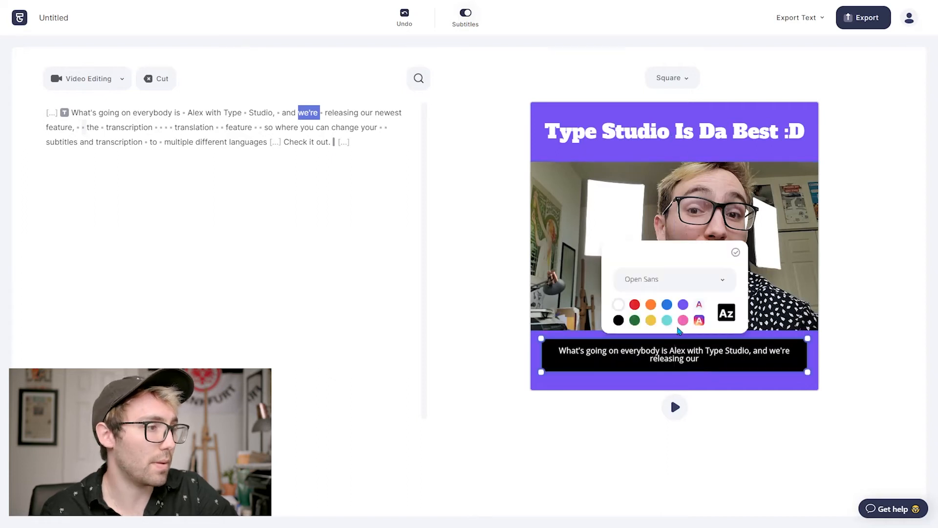
{"action": "left_click", "coordinate": [619, 305]}
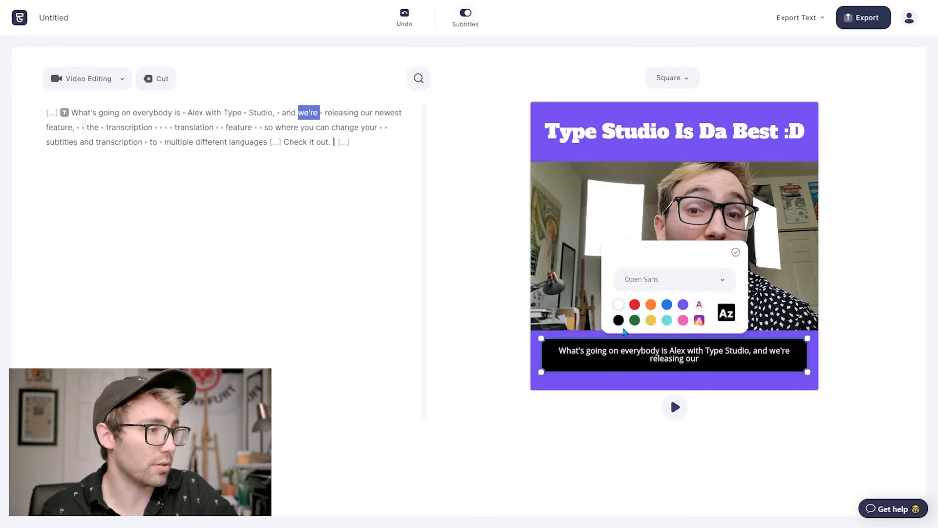
{"action": "left_click", "coordinate": [684, 304]}
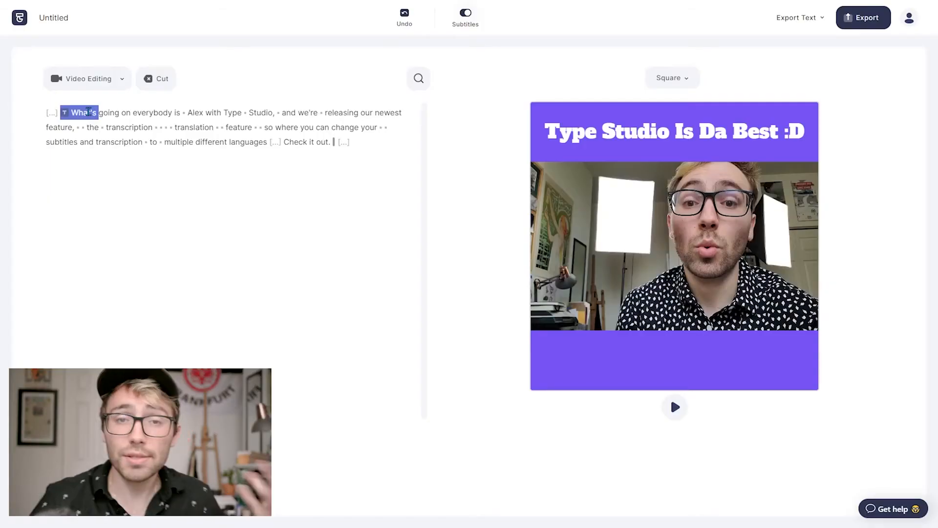
Step: Add the round Type Studio logo image from the computer's files at the word "What's"
{"action": "left_click", "coordinate": [88, 112]}
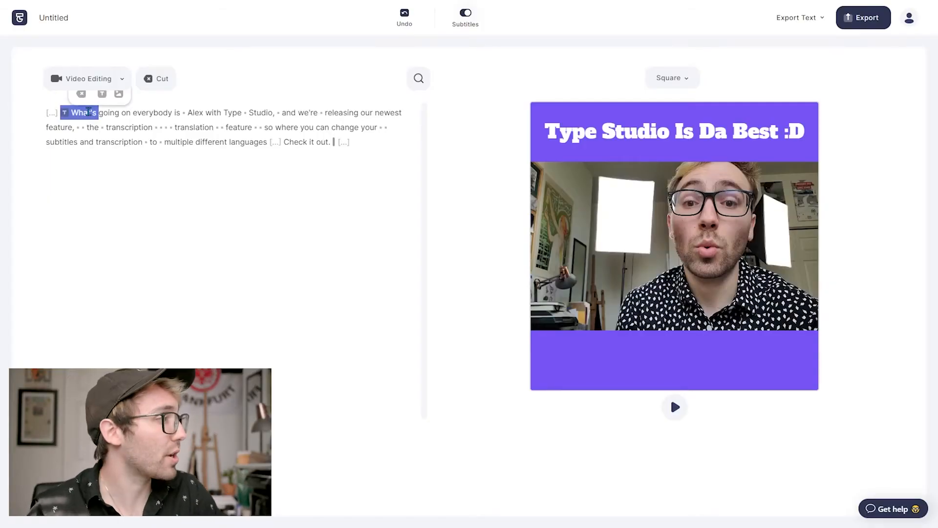
{"action": "left_click", "coordinate": [118, 96]}
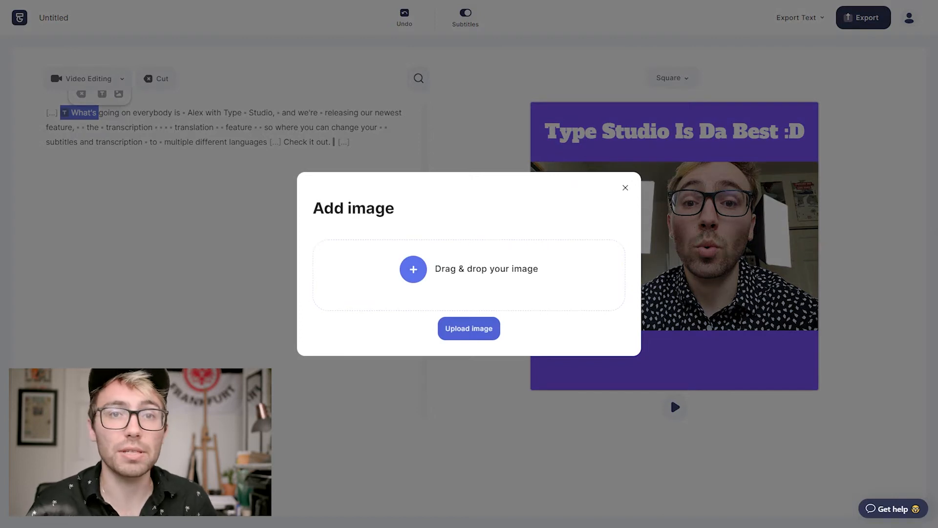
{"action": "key", "text": "alt+Tab"}
{"action": "left_click_drag", "start_coordinate": [519, 386], "coordinate": [501, 268]}
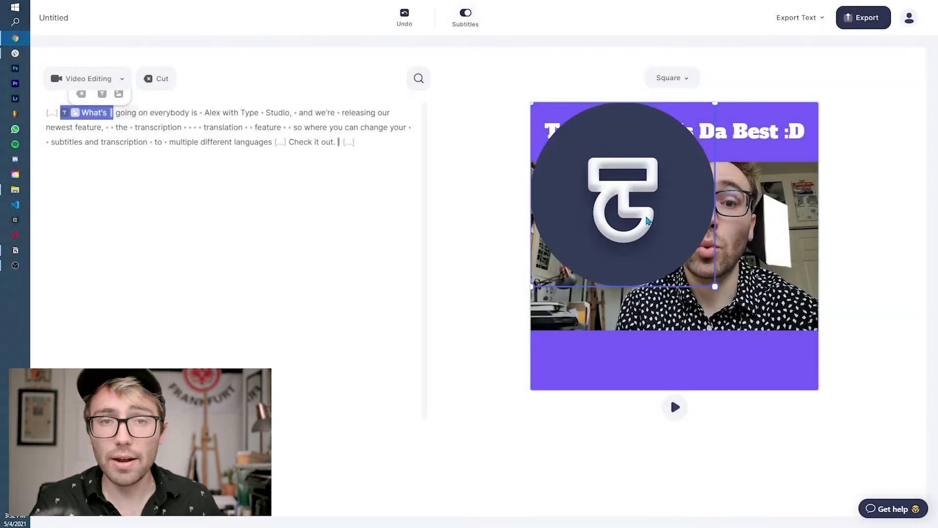
Step: Shrink the logo image to under a third of the frame's width and place it in the clip's upper-left corner
{"action": "left_click_drag", "start_coordinate": [648, 221], "coordinate": [651, 283]}
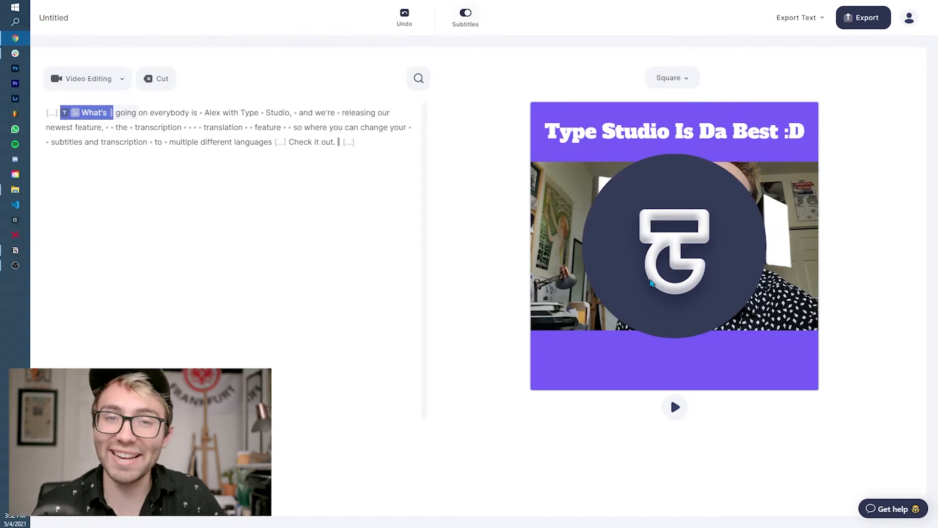
{"action": "left_click", "coordinate": [650, 282]}
{"action": "left_click_drag", "start_coordinate": [583, 154], "coordinate": [700, 242]}
{"action": "left_click_drag", "start_coordinate": [733, 294], "coordinate": [590, 207]}
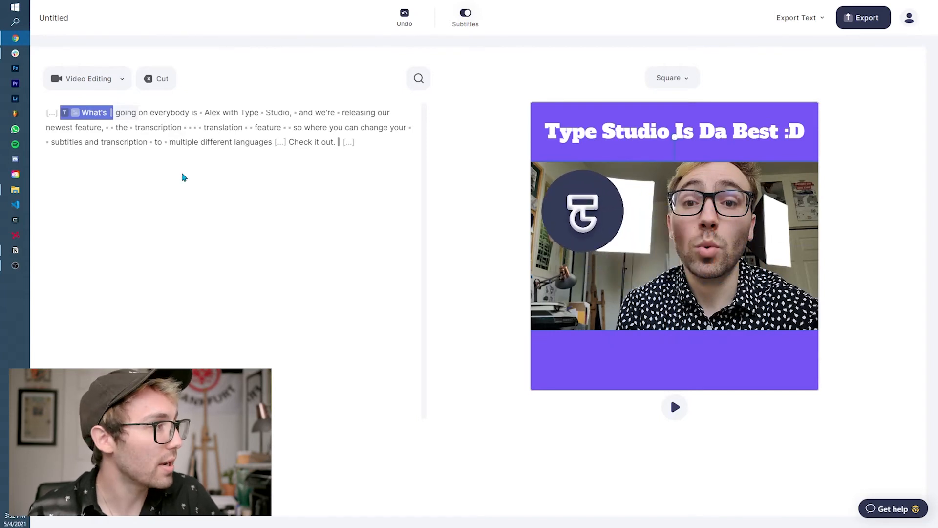
Step: Set the logo image to appear from the word "with" until after "and", and play the video from "everybody" to check the timing
{"action": "left_click", "coordinate": [112, 116]}
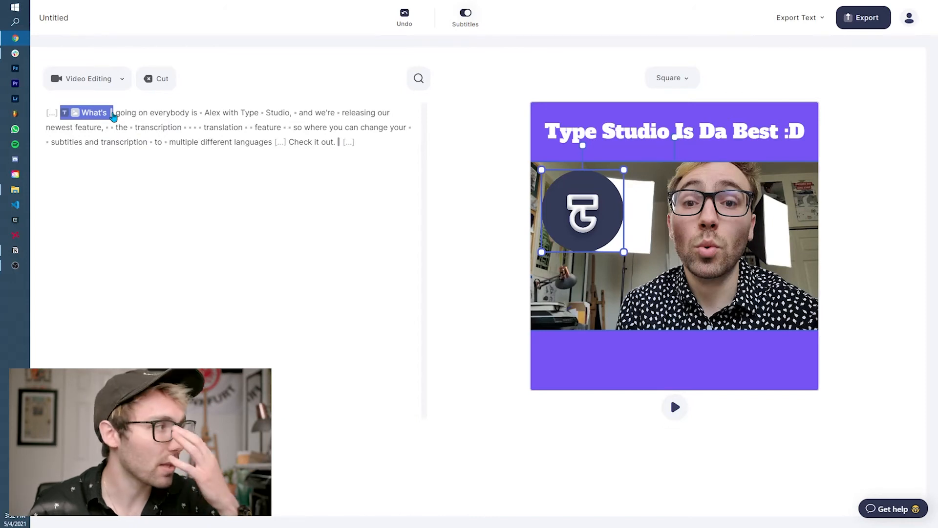
{"action": "left_click_drag", "start_coordinate": [114, 112], "coordinate": [310, 114]}
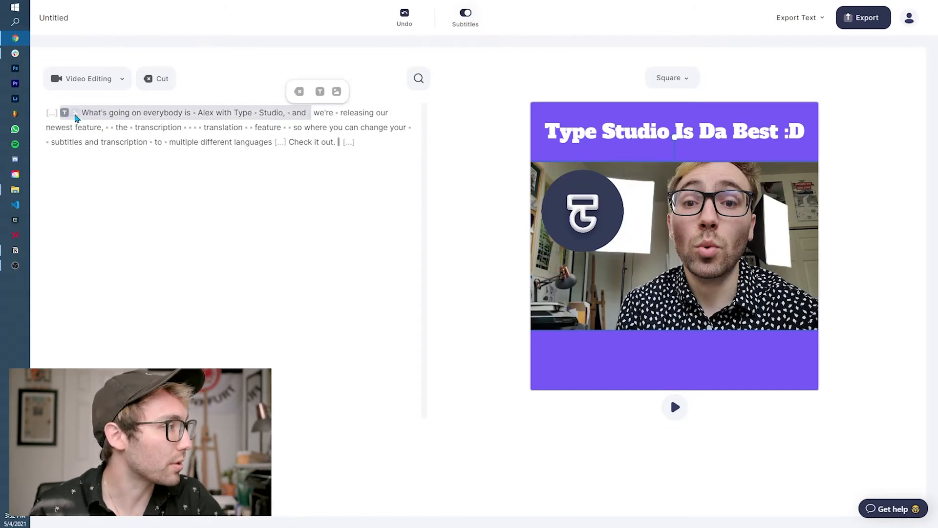
{"action": "mouse_move", "coordinate": [76, 114]}
{"action": "left_mouse_down"}
{"action": "mouse_move", "coordinate": [212, 120]}
{"action": "mouse_move", "coordinate": [209, 113]}
{"action": "left_mouse_up"}
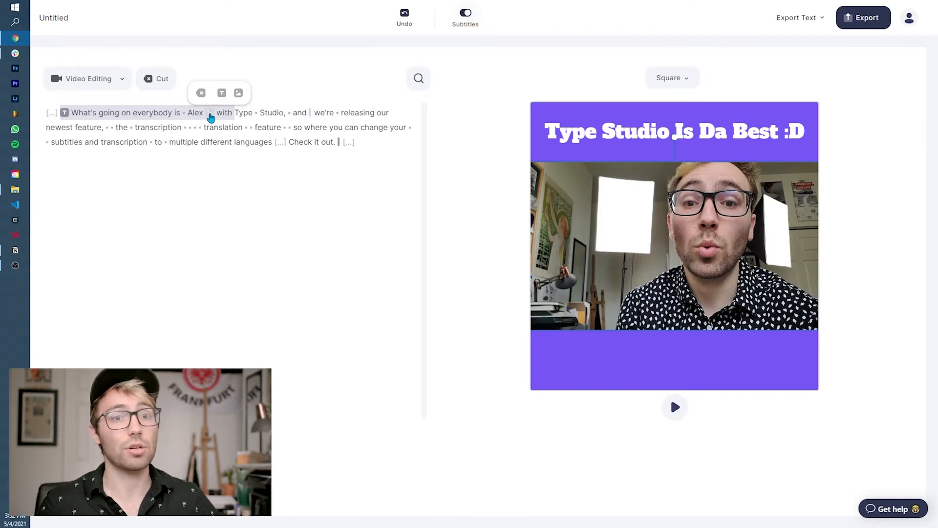
{"action": "left_click", "coordinate": [138, 108]}
{"action": "key", "text": "space"}
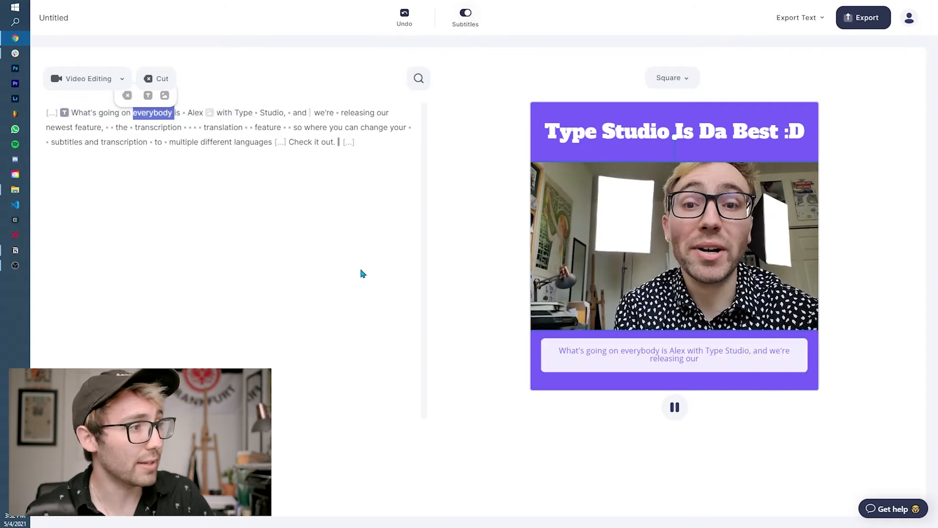